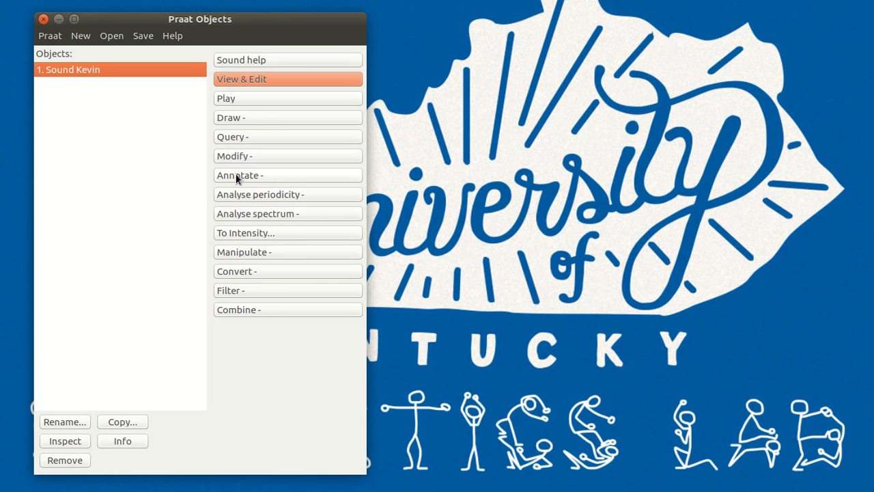
# Open the selected sound for viewing and editing and set the upper limit of the spectrogram's view range to 8000 Hz
pyautogui.click(250, 78)
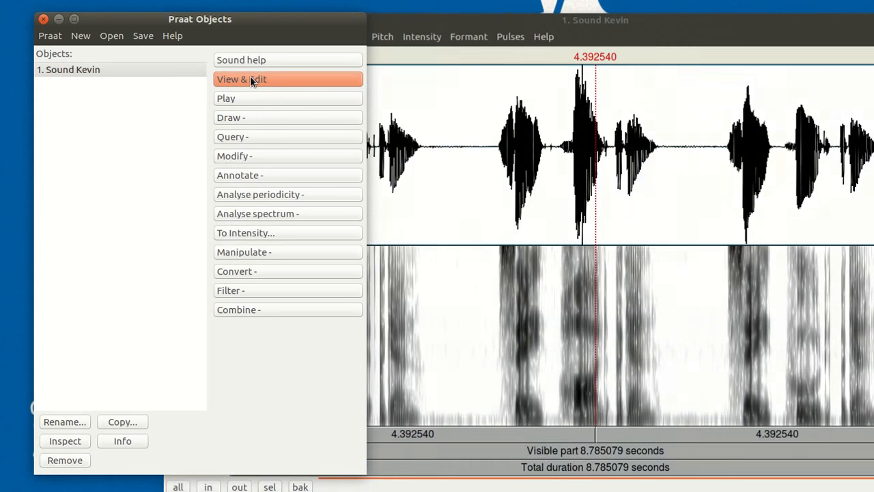
pyautogui.moveTo(482, 21); pyautogui.dragTo(347, 8)
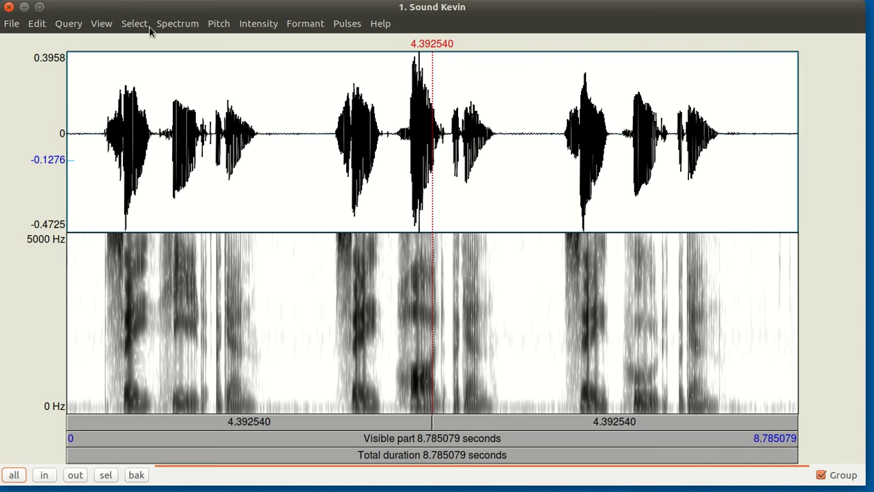
pyautogui.click(170, 27)
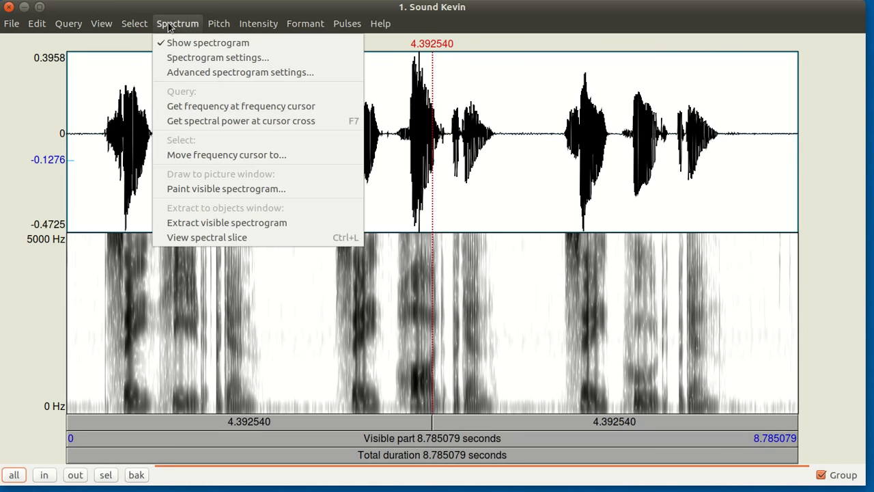
pyautogui.click(193, 58)
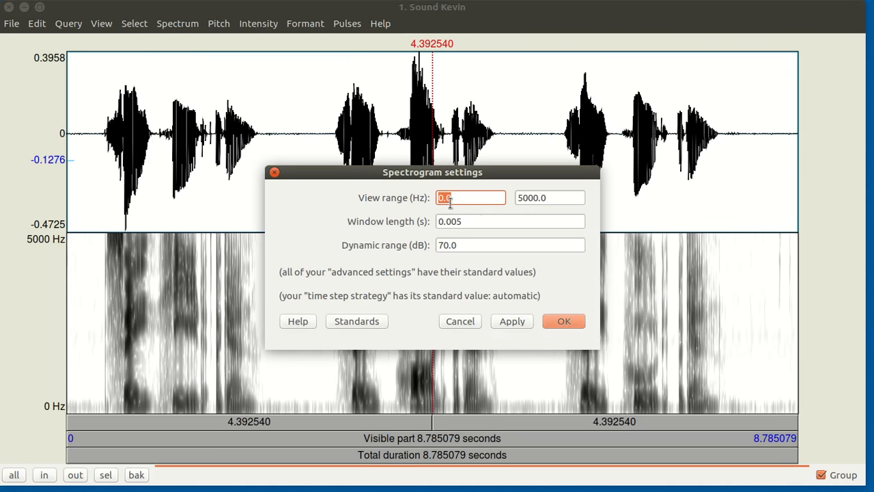
pyautogui.click(524, 197)
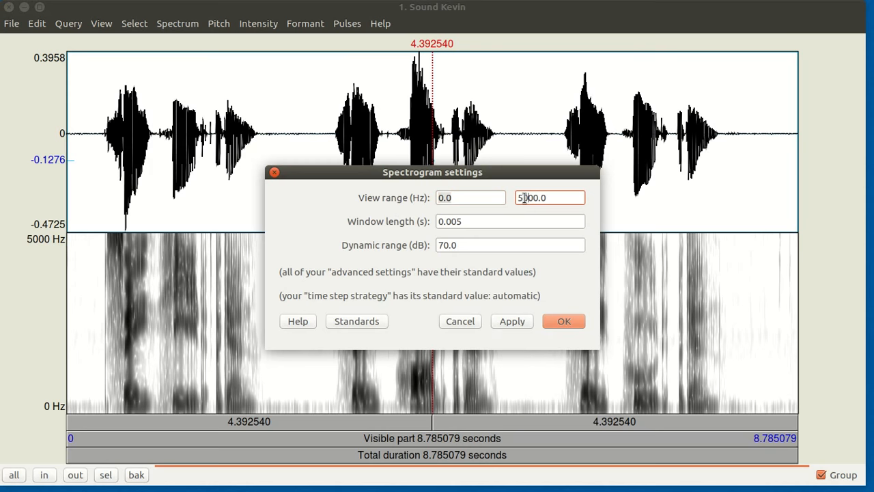
pyautogui.press('BackSpace')
pyautogui.write('8')
pyautogui.click(563, 320)
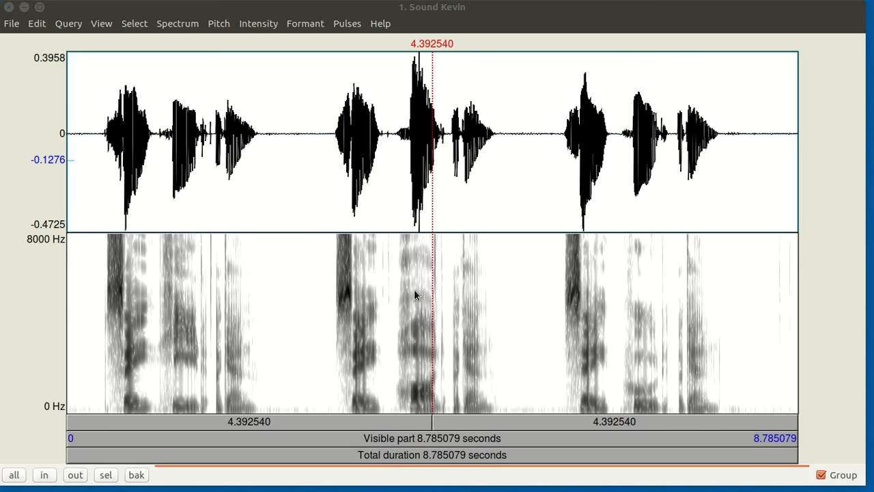
# Select the second burst of speech in the first utterance, from about 1.03 to 1.71 s, and zoom to that selection
pyautogui.click(177, 300)
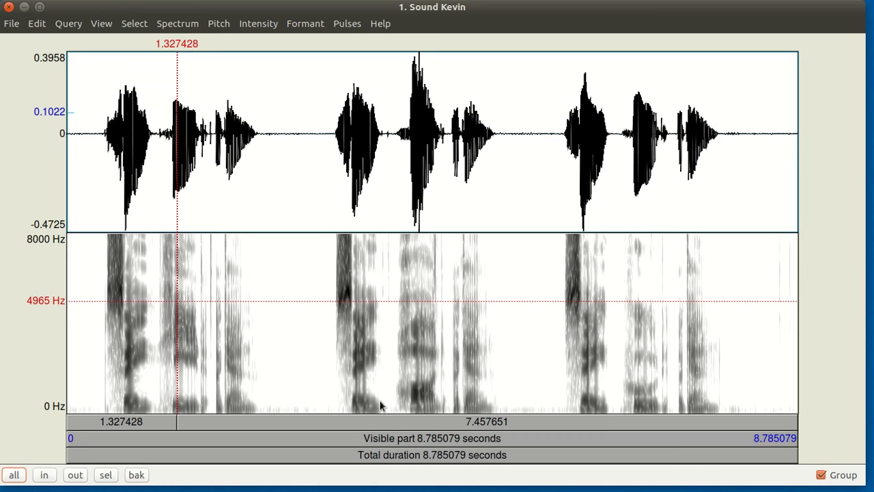
pyautogui.click(155, 349)
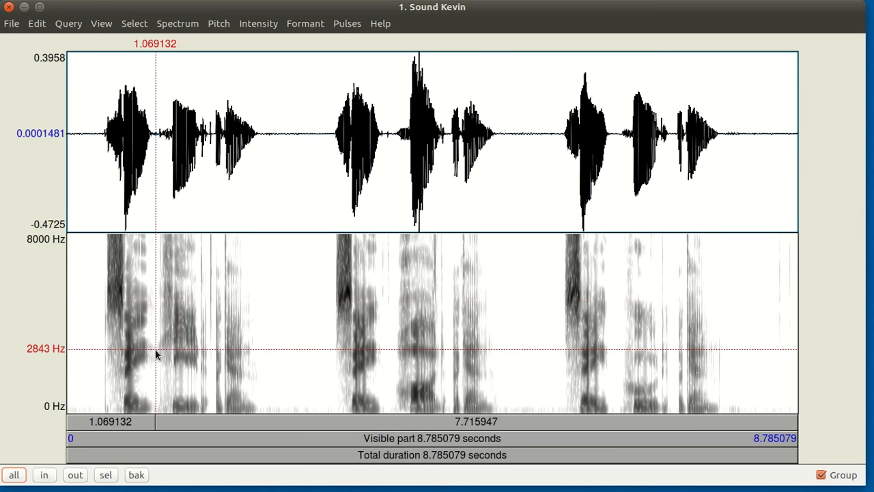
pyautogui.moveTo(152, 354); pyautogui.dragTo(208, 357)
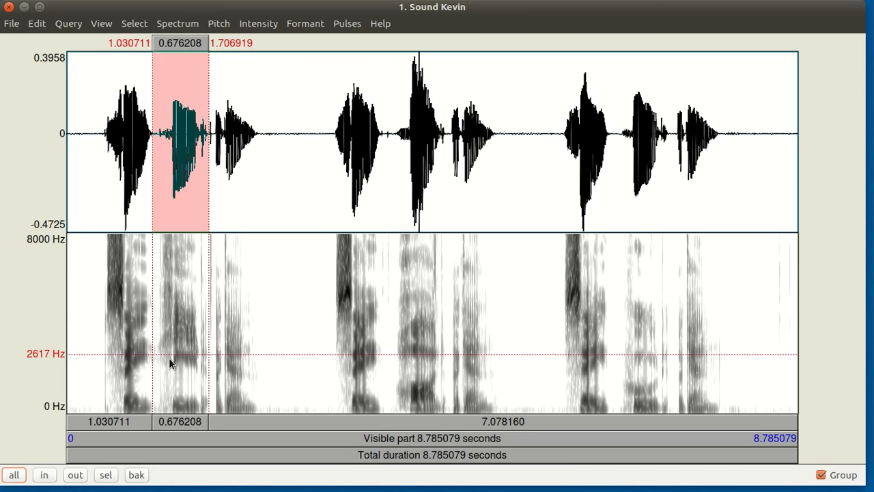
pyautogui.hotkey('ctrl', 'n')
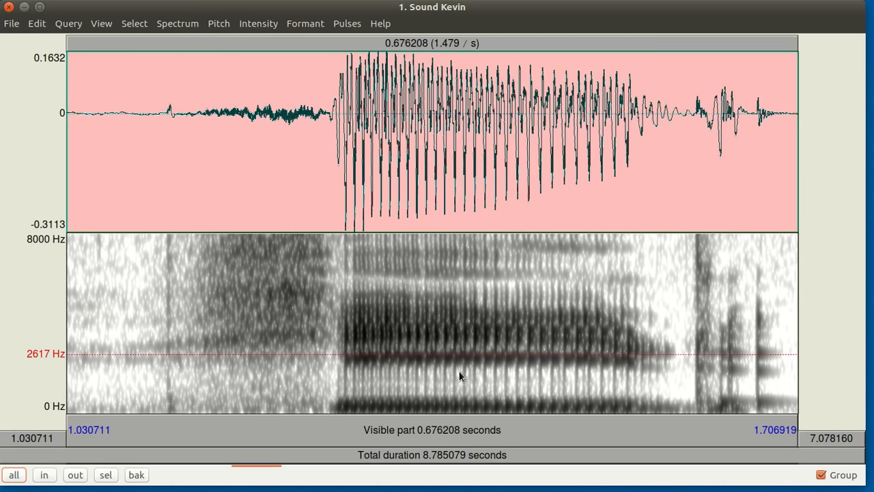
pyautogui.click(100, 26)
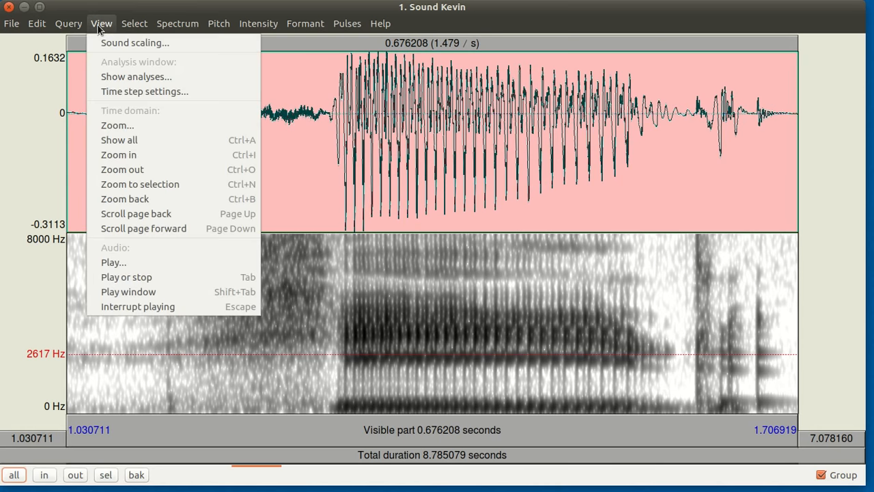
pyautogui.click(140, 184)
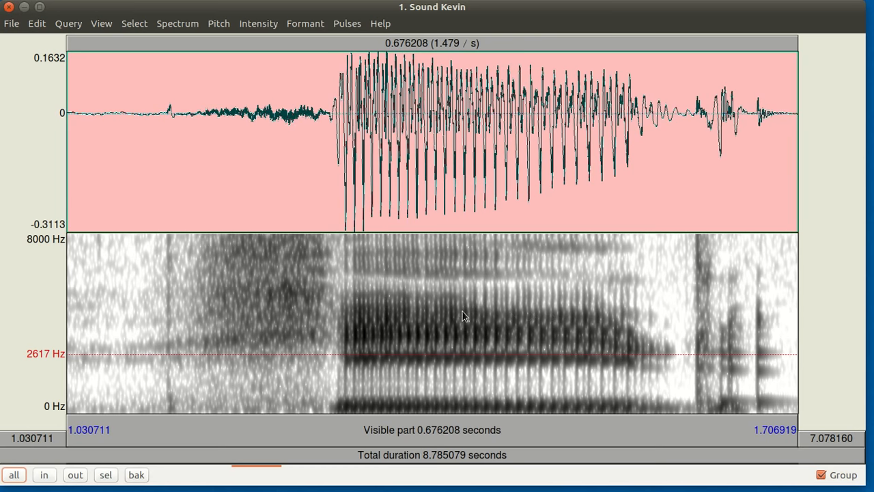
# Measure the frequency at the upper edge of the dark formant bands near the middle of this vowel
pyautogui.click(485, 298)
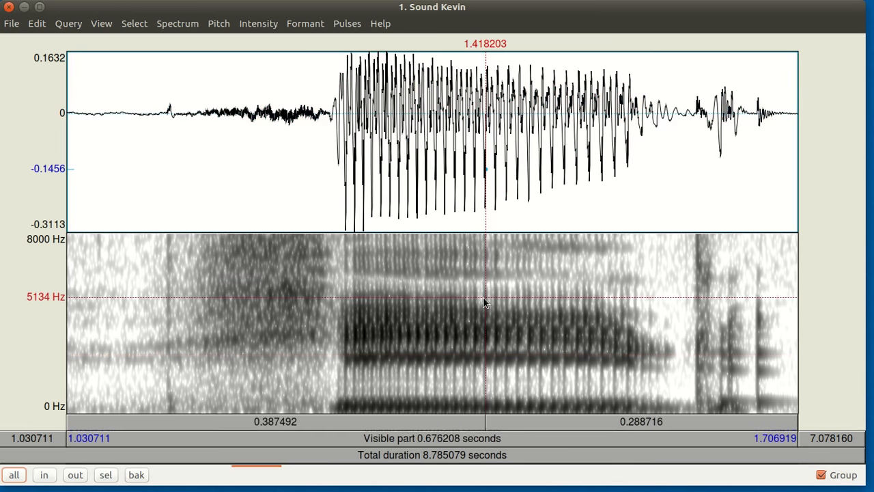
pyautogui.click(487, 300)
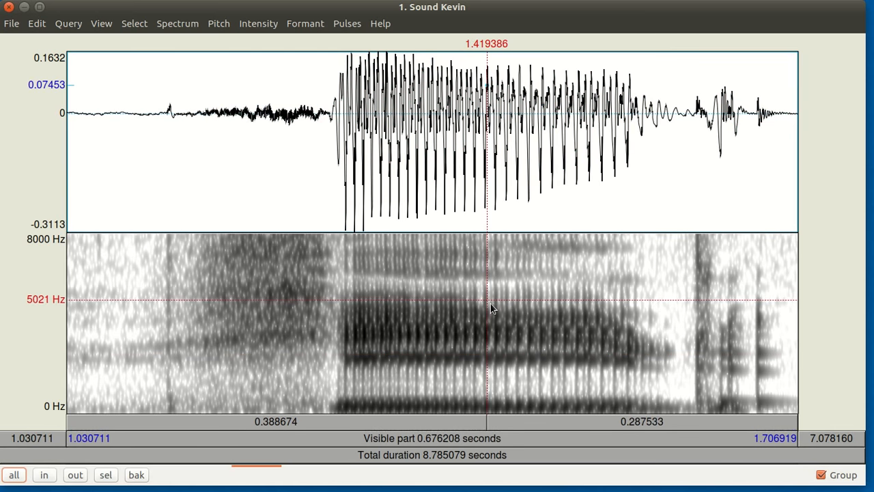
pyautogui.click(491, 303)
pyautogui.click(491, 298)
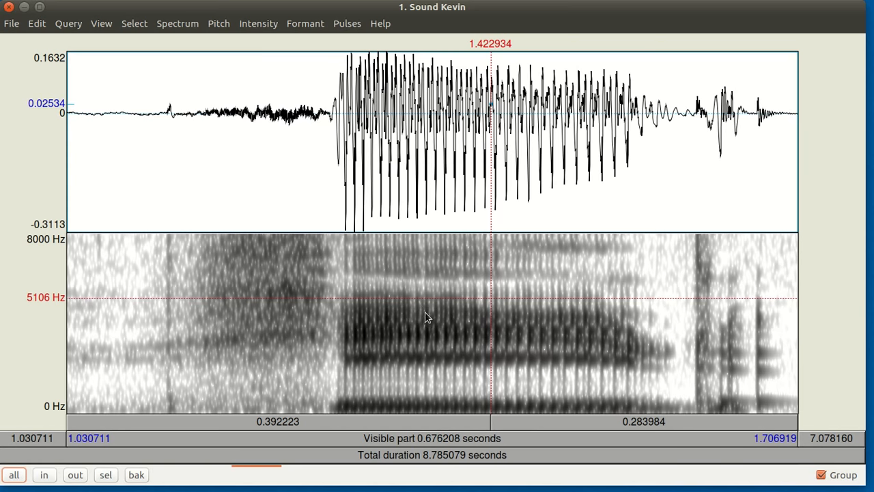
# Zoom to the second utterance's loudest vowel, from about 3.87 to 4.53 s, and measure the upper edge of its dark formant bands
pyautogui.hotkey('ctrl', 'o')
pyautogui.hotkey('ctrl', 'o')
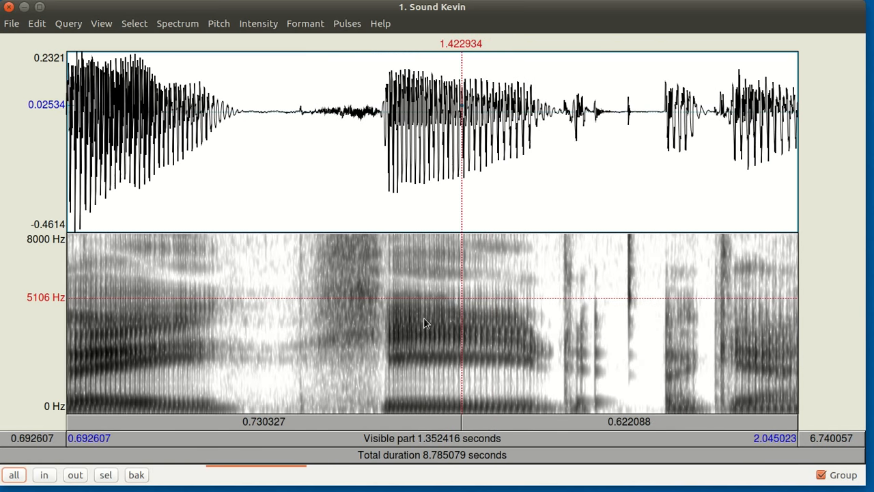
pyautogui.hotkey('ctrl', 'o')
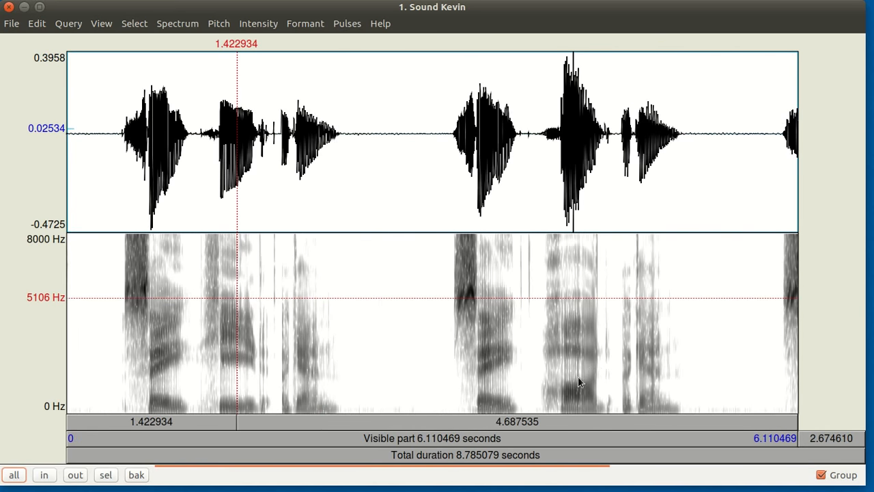
pyautogui.moveTo(609, 407); pyautogui.dragTo(529, 404)
pyautogui.hotkey('ctrl', 'n')
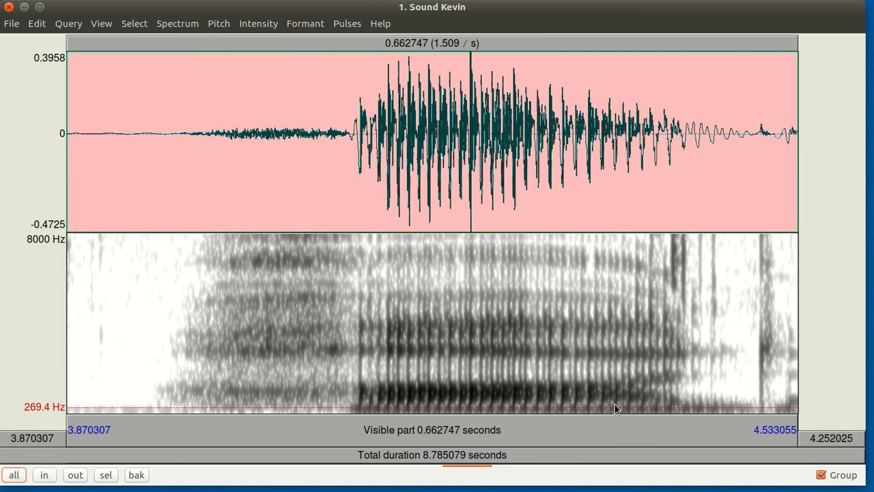
pyautogui.hotkey('ctrl', 'o')
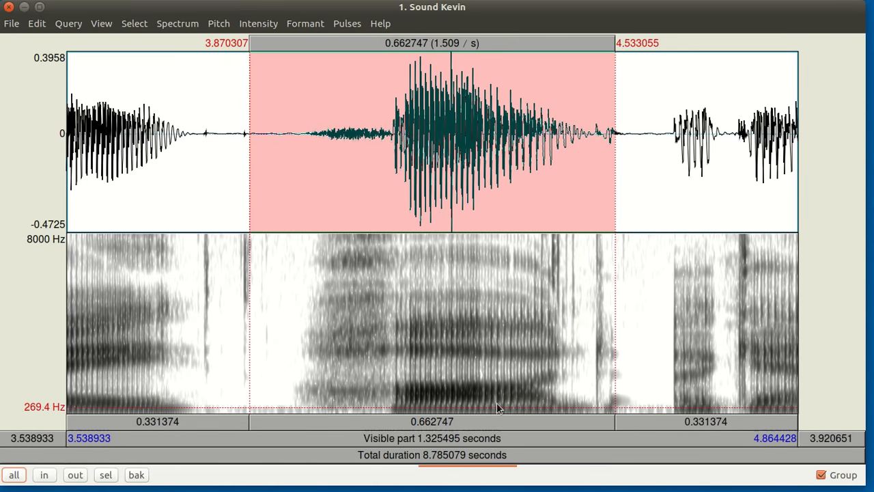
pyautogui.click(505, 312)
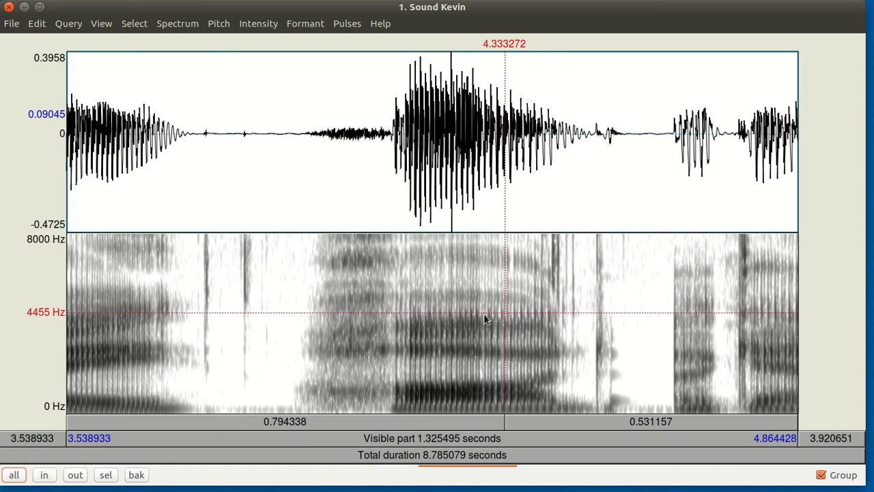
# Select the final syllable of the second utterance, from about 4.73 to 5.04 s, and view it up close and in context
pyautogui.hotkey('ctrl', 'o')
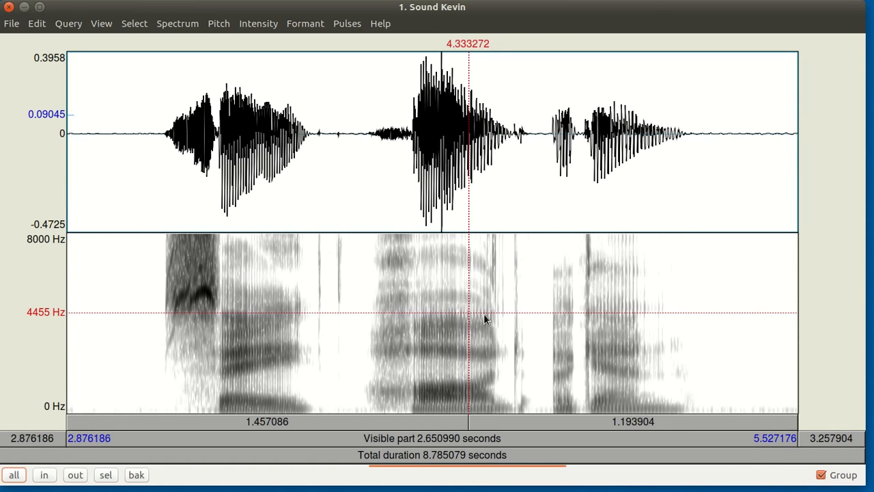
pyautogui.click(641, 388)
pyautogui.moveTo(662, 387); pyautogui.dragTo(577, 387)
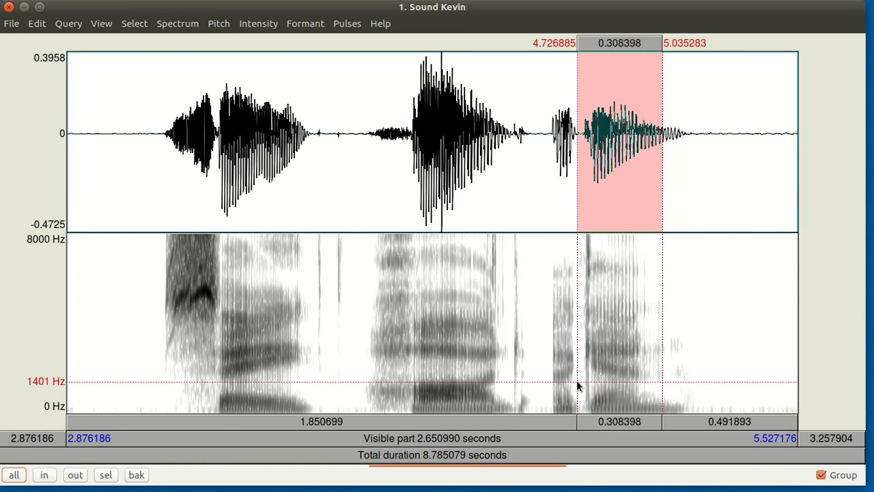
pyautogui.hotkey('ctrl', 'n')
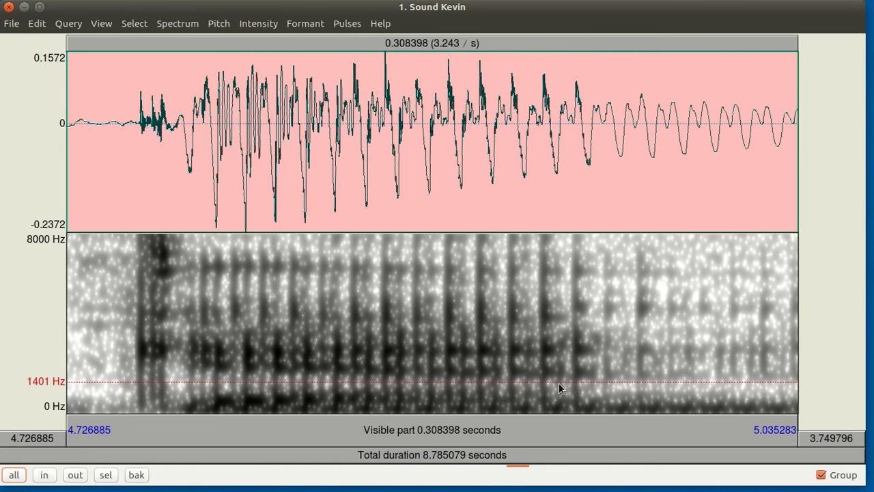
pyautogui.hotkey('ctrl', 'o')
pyautogui.keyDown('shift'); pyautogui.click(558, 387); pyautogui.keyUp('shift')
pyautogui.hotkey('ctrl', 'o')
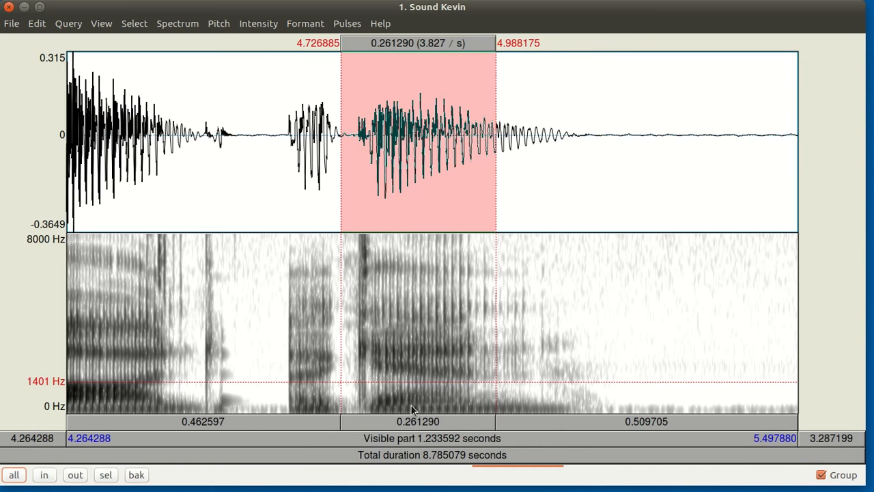
# Measure the frequencies of the upper formant bands in the final syllable's vowel, around 4.88 s
pyautogui.click(422, 322)
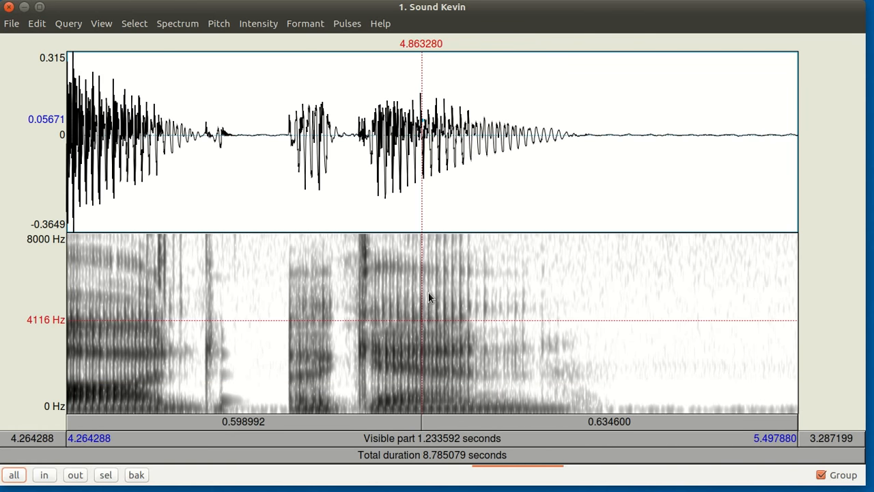
pyautogui.click(429, 292)
pyautogui.click(430, 300)
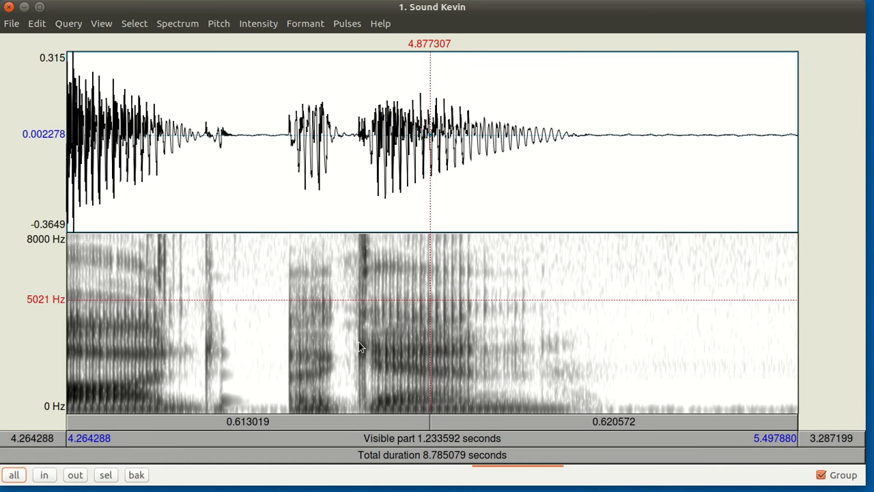
# Set the maximum formant to 5000 Hz in the formant settings, with the whole sound in view
pyautogui.hotkey('ctrl', 'o')
pyautogui.hotkey('ctrl', 'o')
pyautogui.hotkey('ctrl', 'o')
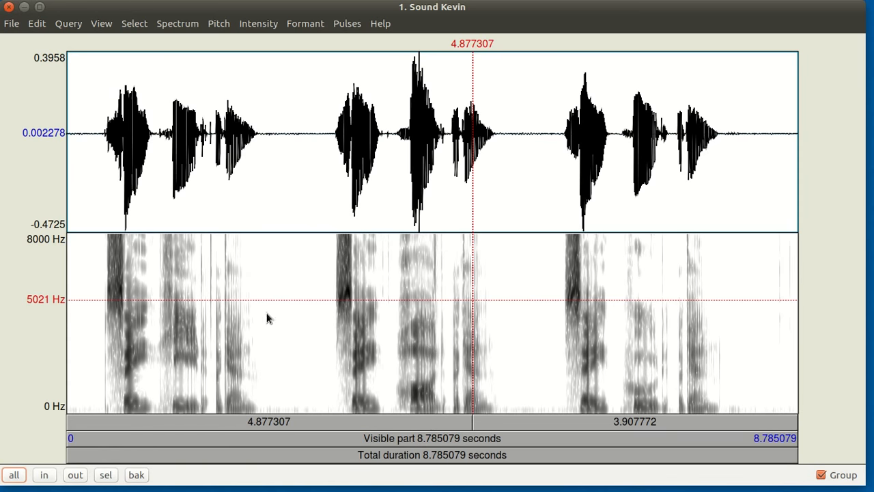
pyautogui.click(304, 27)
pyautogui.click(303, 27)
pyautogui.click(307, 27)
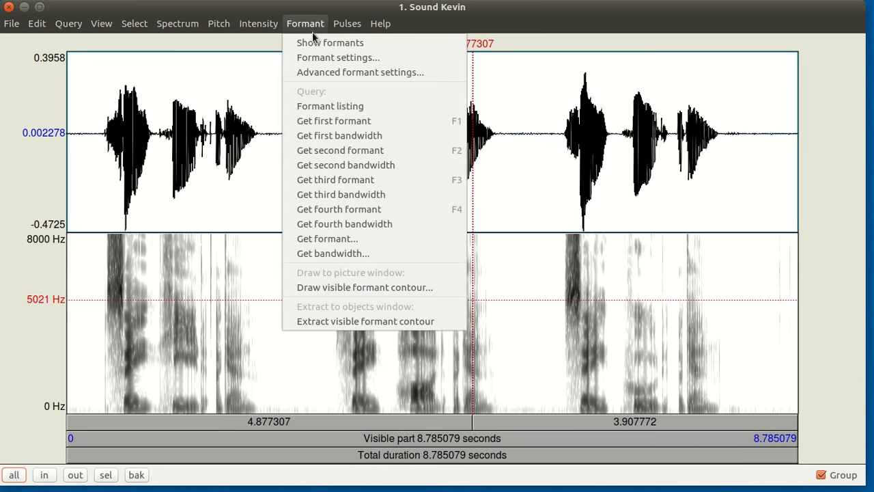
pyautogui.click(331, 59)
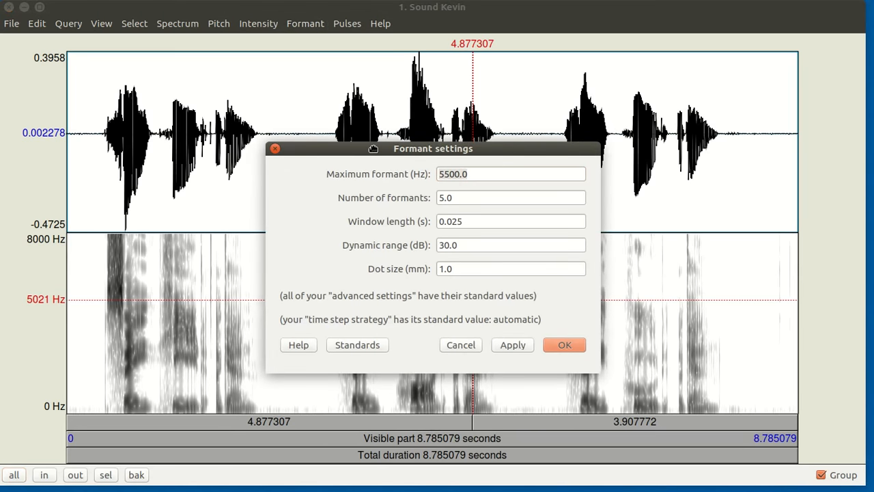
pyautogui.moveTo(374, 149); pyautogui.dragTo(327, 122)
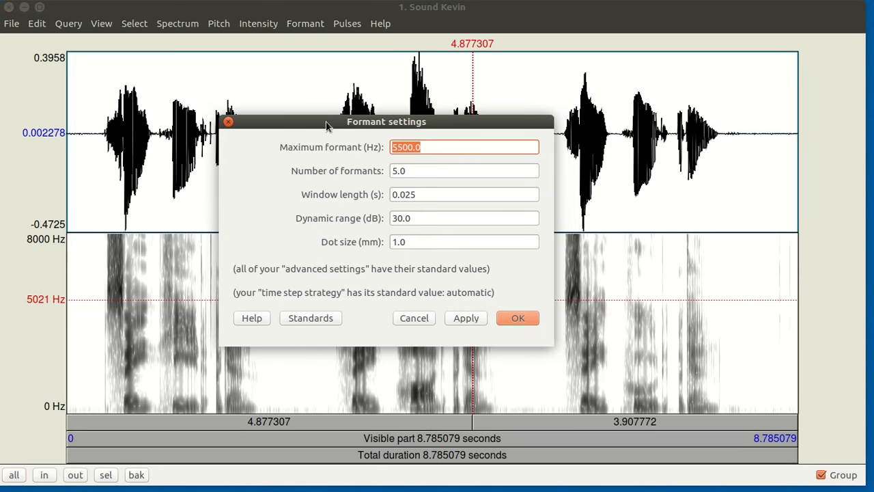
pyautogui.click(402, 150)
pyautogui.press('BackSpace')
pyautogui.write('0')
pyautogui.click(518, 318)
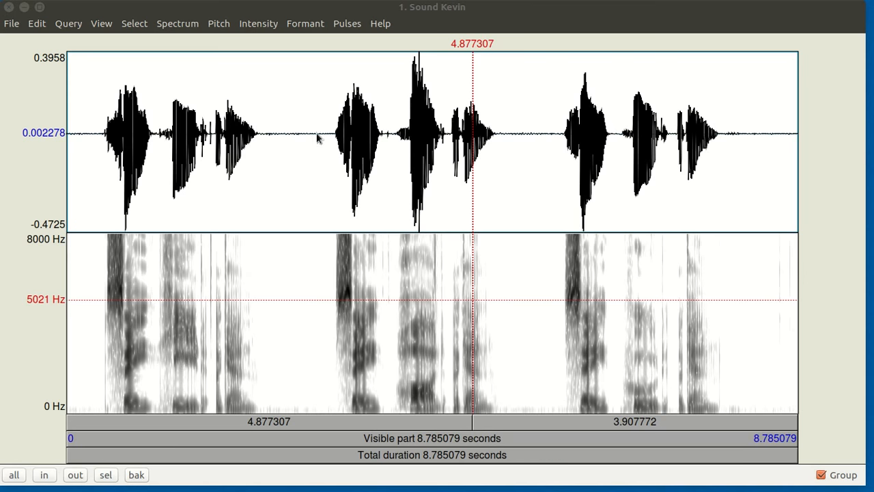
# Display the formant tracks on the spectrogram to check them against the dark bands, and close the sound's editor window
pyautogui.click(316, 27)
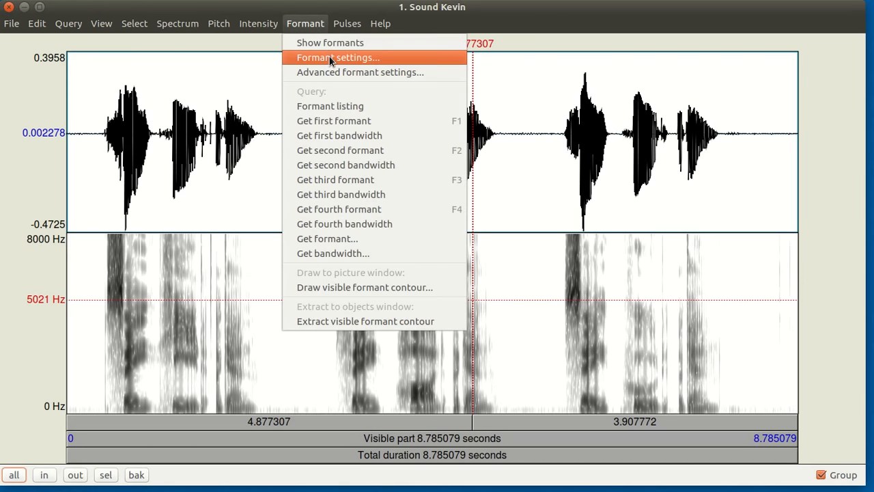
pyautogui.click(330, 44)
pyautogui.keyDown('shift'); pyautogui.click(162, 218); pyautogui.keyUp('shift')
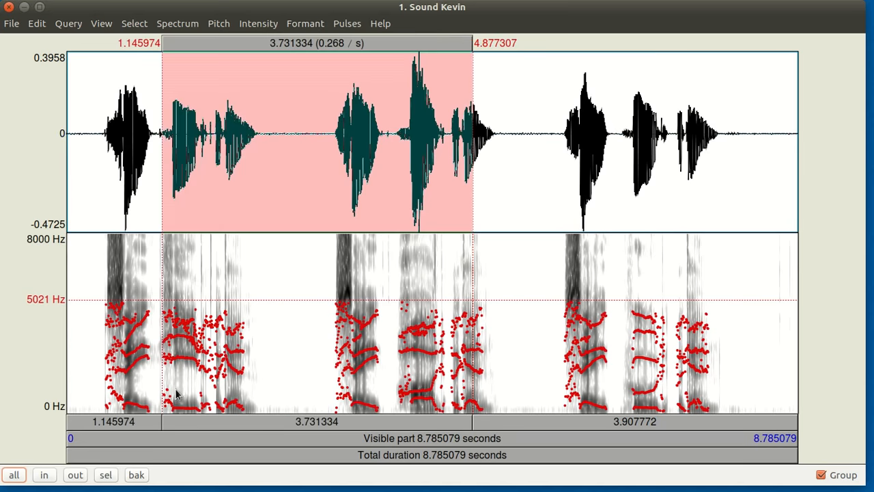
pyautogui.click(255, 342)
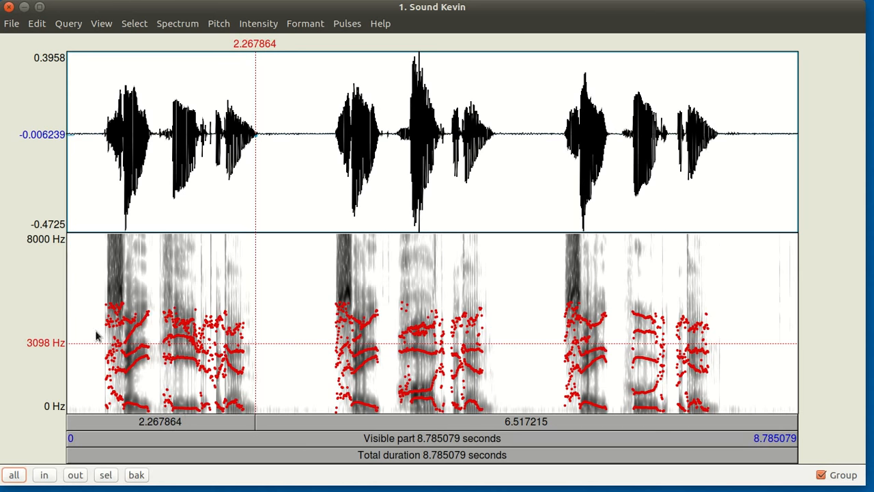
pyautogui.click(9, 7)
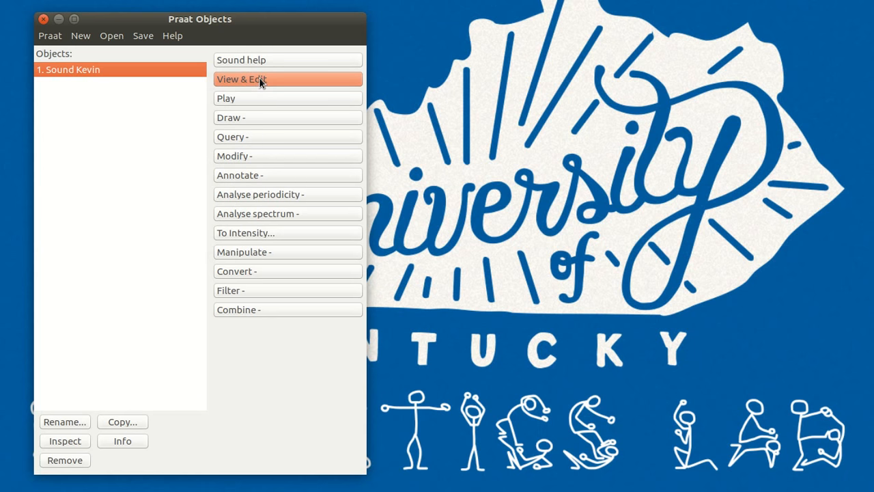
# Create a TextGrid for the sound with tiers named word and vowel, making vowel a point tier
pyautogui.click(274, 175)
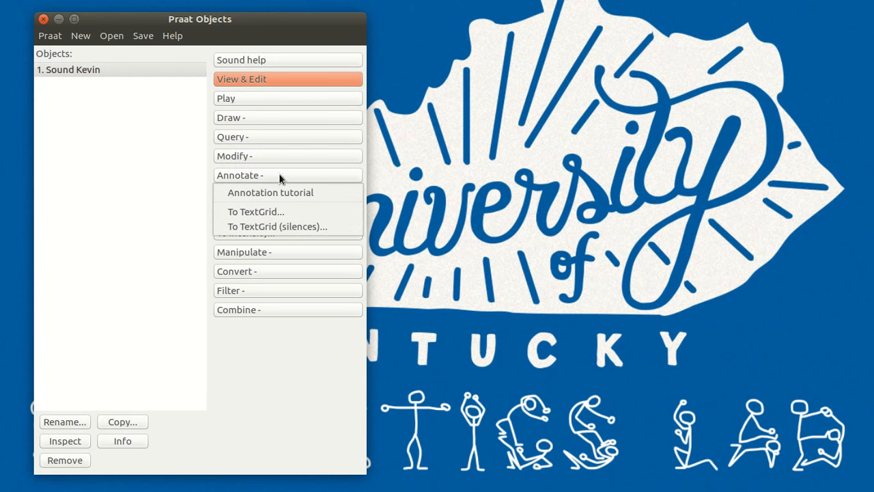
pyautogui.click(287, 213)
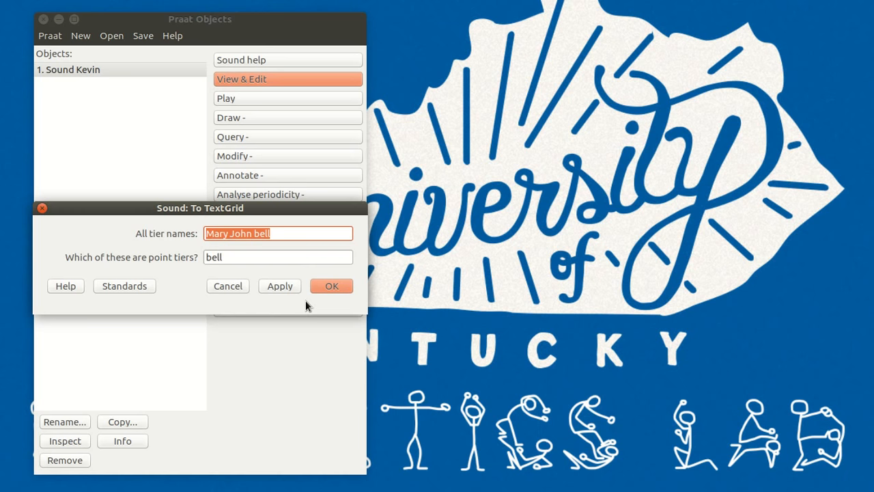
pyautogui.write('word ')
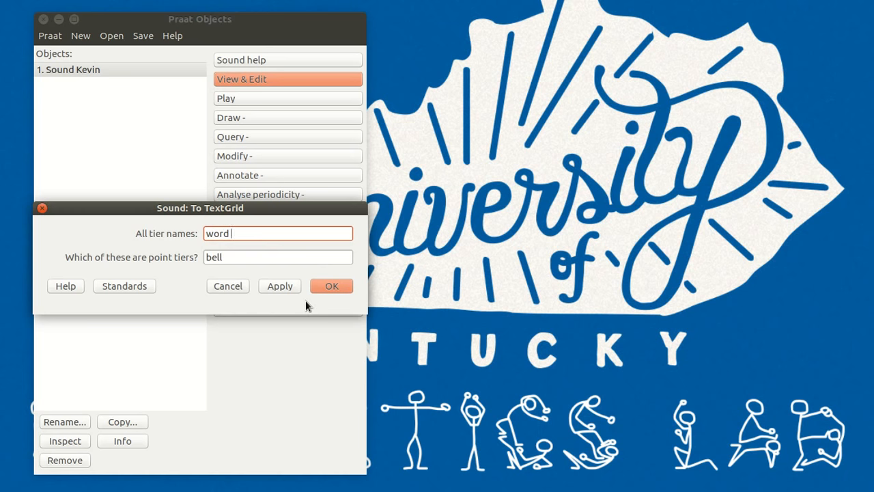
pyautogui.write('vowel')
pyautogui.press('Tab')
pyautogui.press('BackSpace')
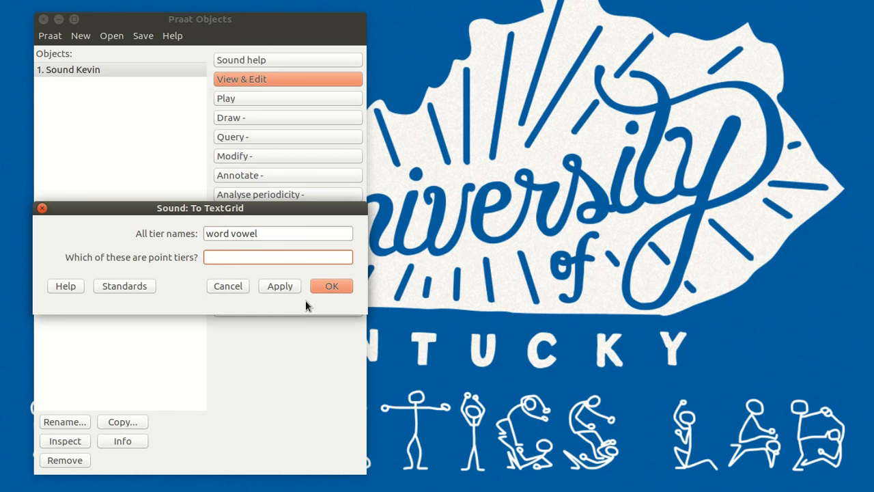
pyautogui.write('vowel')
pyautogui.click(333, 285)
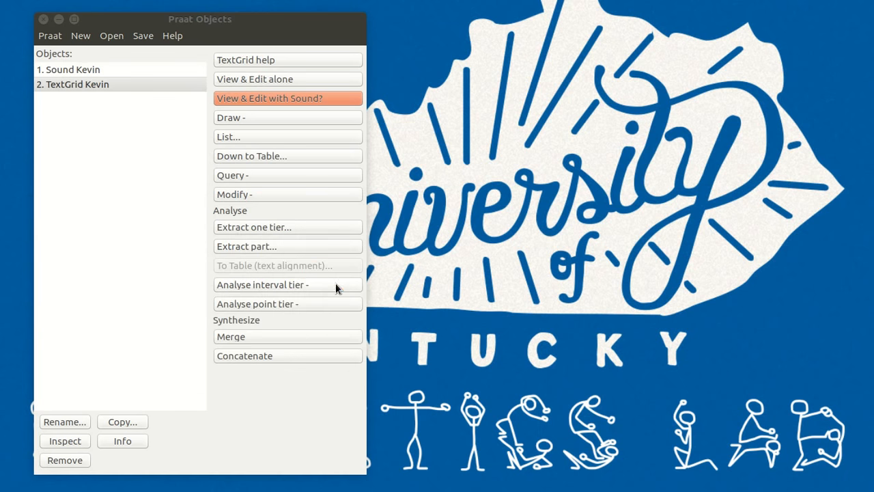
# Open the sound and its TextGrid together for editing, and enlarge the editor to fill the screen
pyautogui.click(73, 71)
pyautogui.keyDown('shift'); pyautogui.click(84, 84); pyautogui.keyUp('shift')
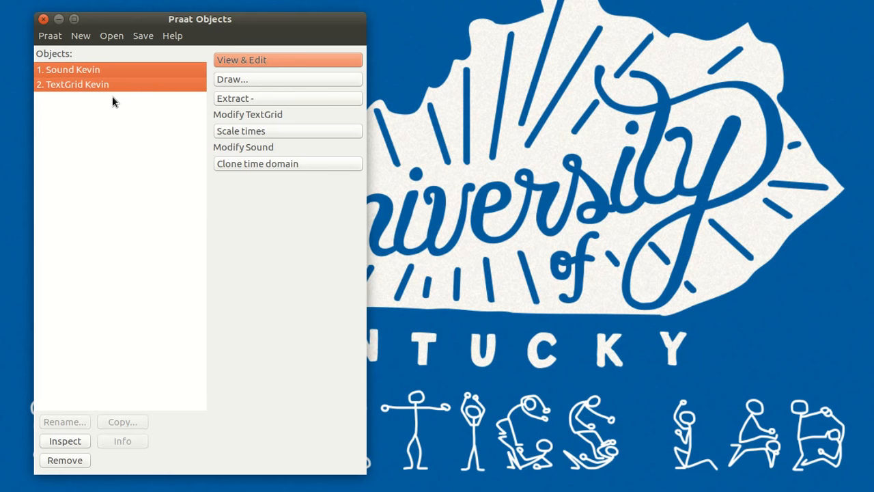
pyautogui.click(259, 61)
pyautogui.moveTo(545, 17); pyautogui.dragTo(185, 8)
pyautogui.click(226, 48)
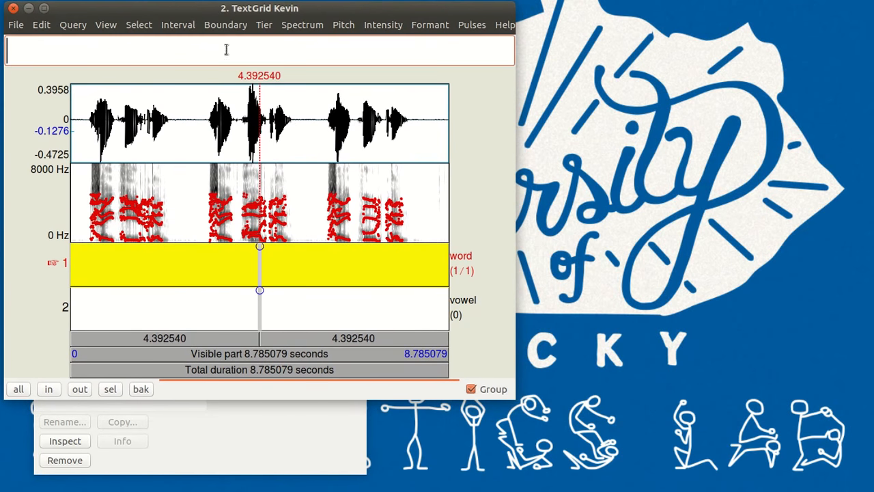
pyautogui.moveTo(516, 398); pyautogui.dragTo(870, 489)
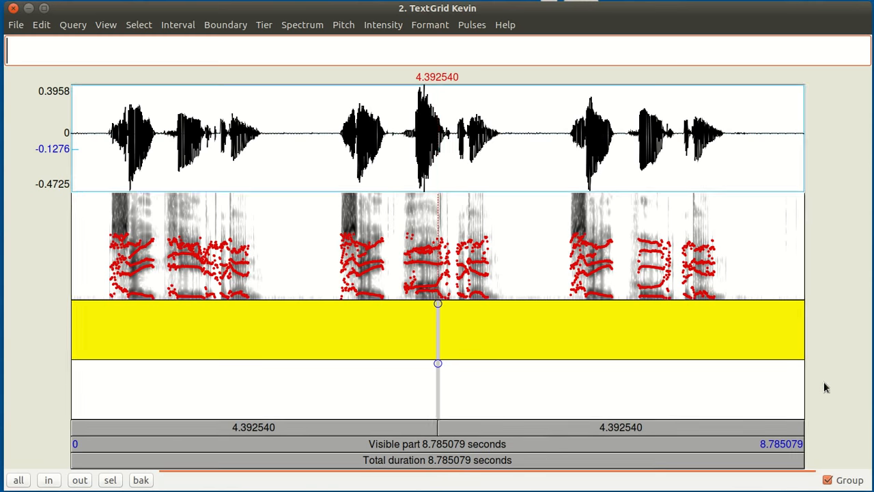
pyautogui.click(824, 387)
pyautogui.click(823, 326)
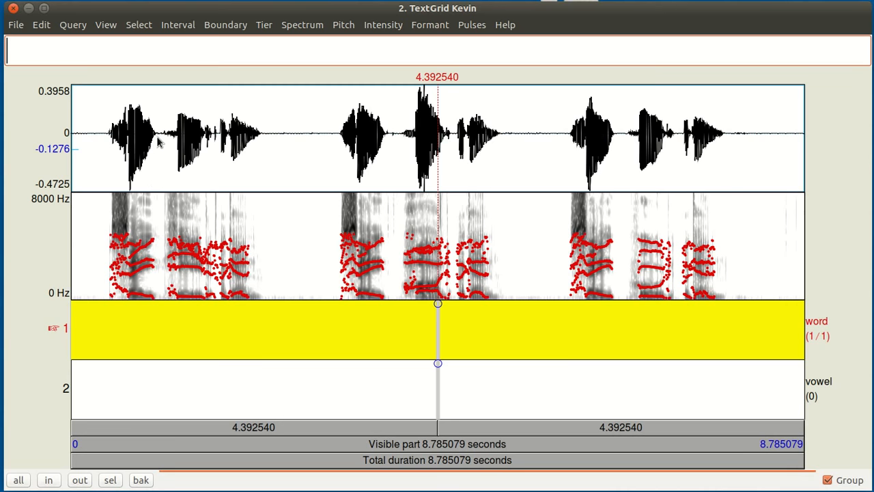
# Play the first utterance's middle word, add an interval for it on the word tier from about 1.03 to 1.72 s, and label it heed
pyautogui.moveTo(156, 140); pyautogui.dragTo(215, 149)
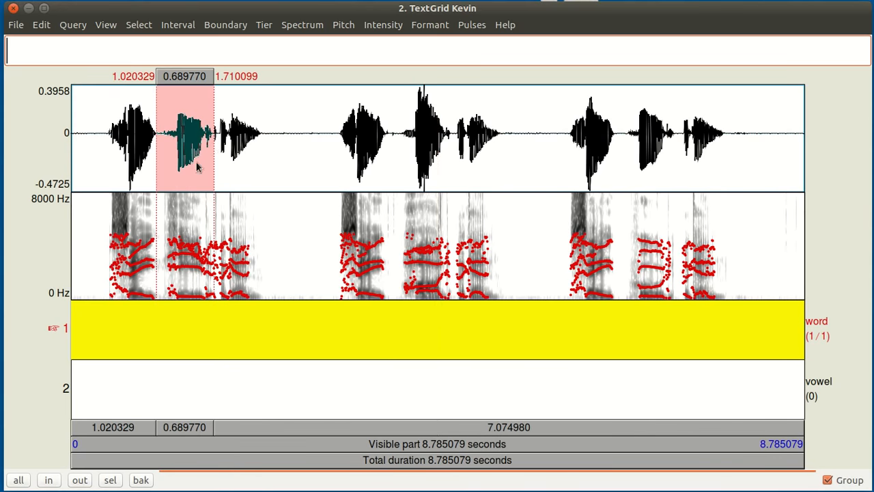
pyautogui.click(183, 429)
pyautogui.click(157, 138)
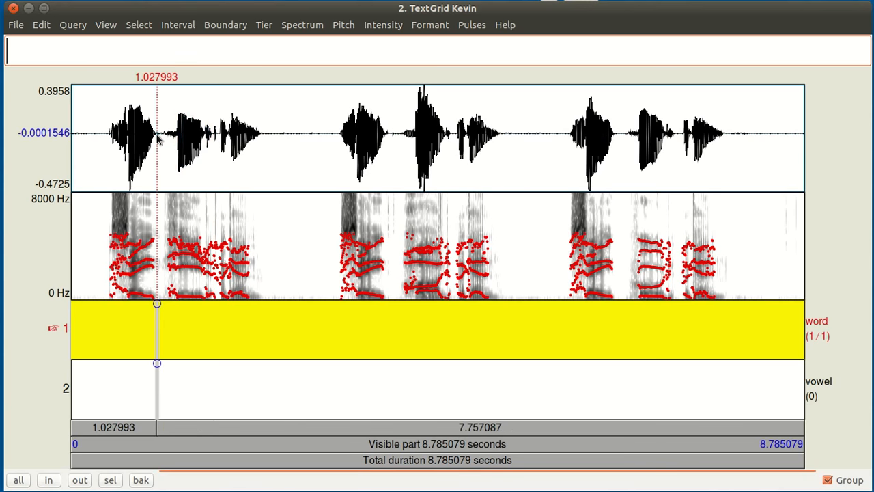
pyautogui.moveTo(157, 140); pyautogui.dragTo(215, 154)
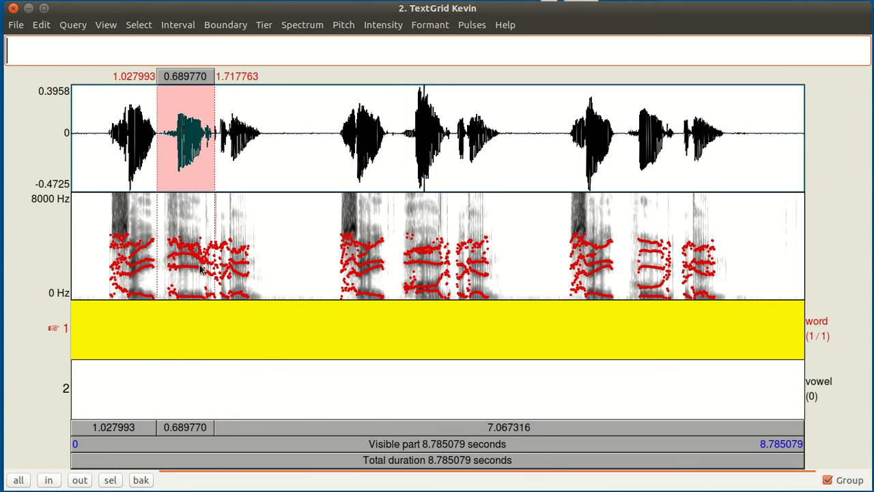
pyautogui.click(189, 430)
pyautogui.hotkey('ctrl', '1')
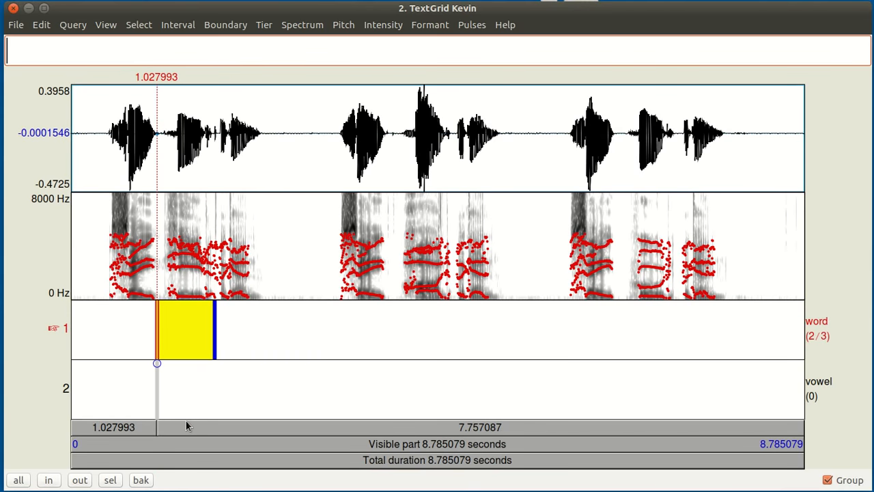
pyautogui.write('heed')
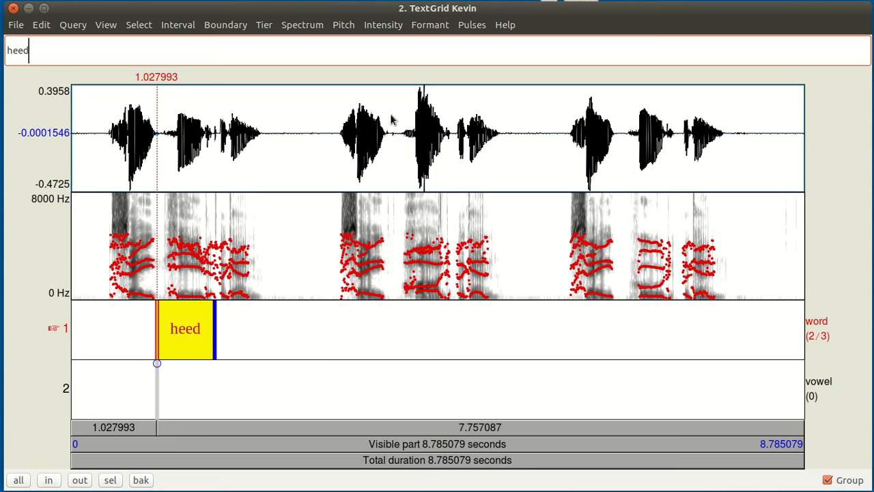
# Add a word-tier interval around the second utterance's middle word, from about 3.80 to 4.61 s, and label it hod
pyautogui.moveTo(387, 138); pyautogui.dragTo(456, 149)
pyautogui.click(431, 427)
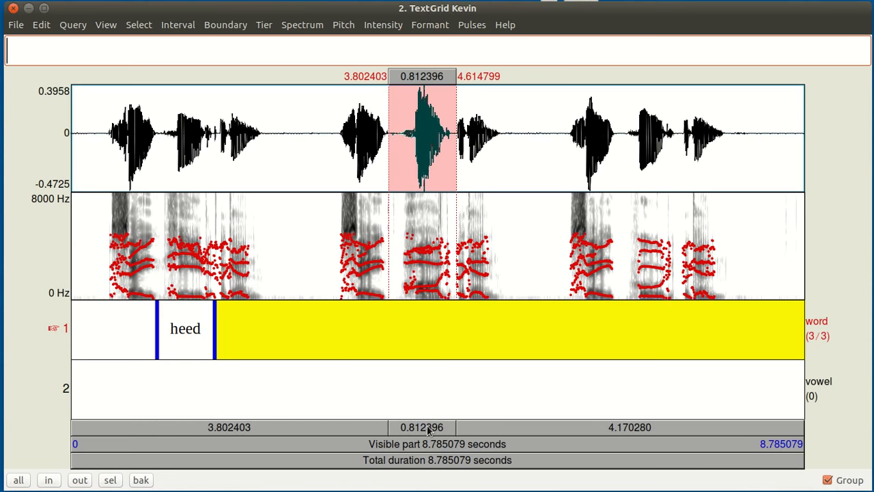
pyautogui.press('Return')
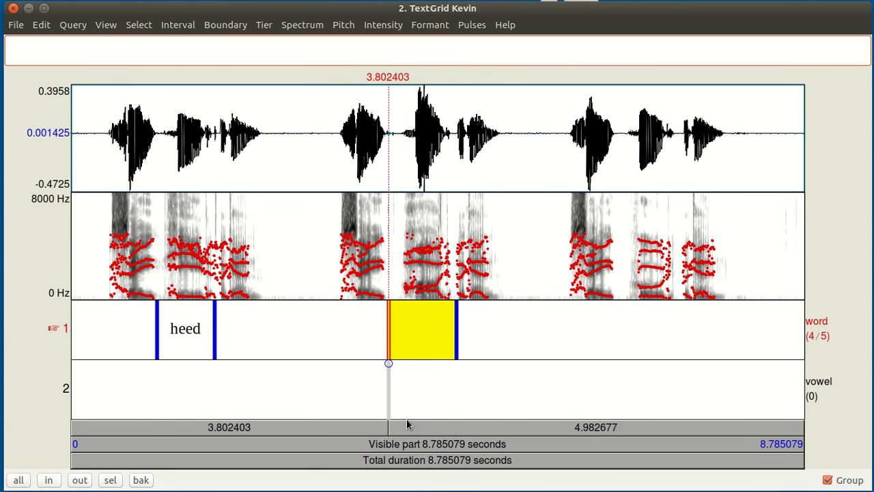
pyautogui.write('hod')
# Add a word-tier interval around the third utterance's middle word, from about 6.53 to 7.33 s, and label it who'd
pyautogui.moveTo(617, 137); pyautogui.dragTo(683, 144)
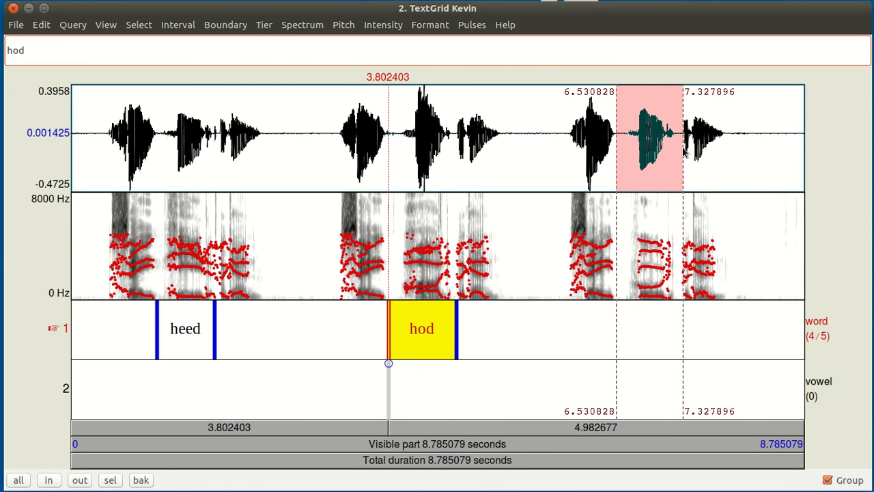
pyautogui.click(631, 311)
pyautogui.click(649, 429)
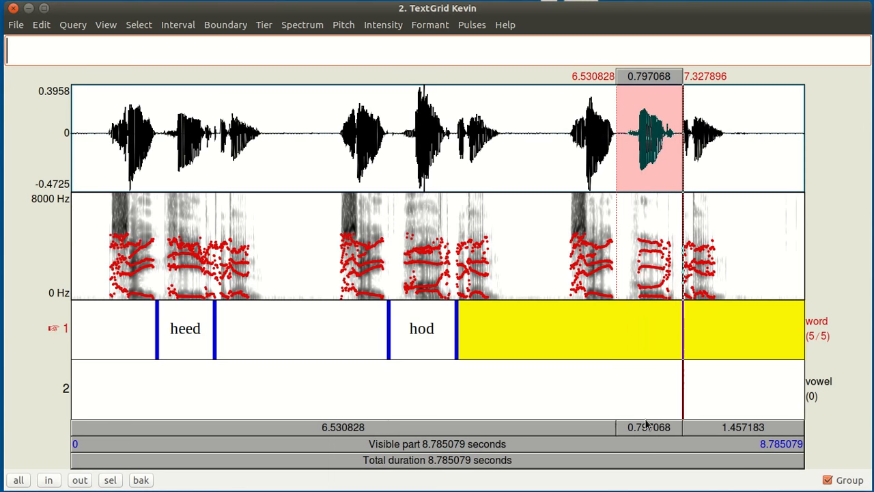
pyautogui.press('Return')
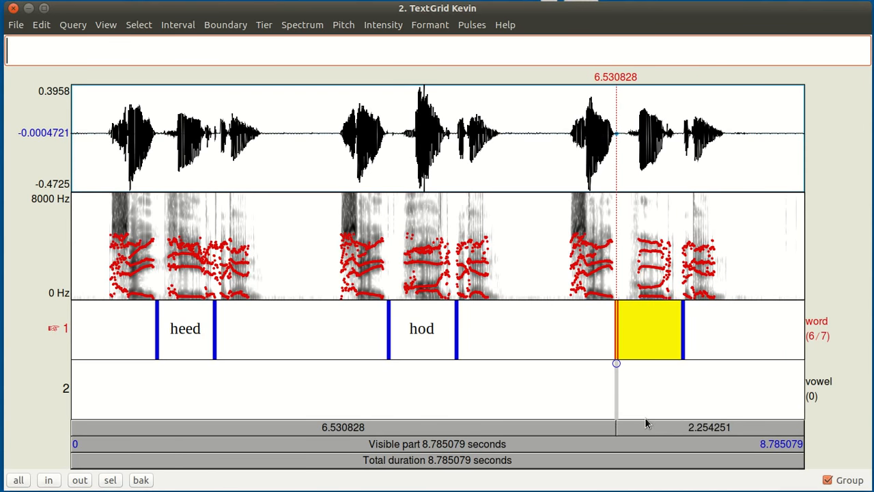
pyautogui.write("who'd")
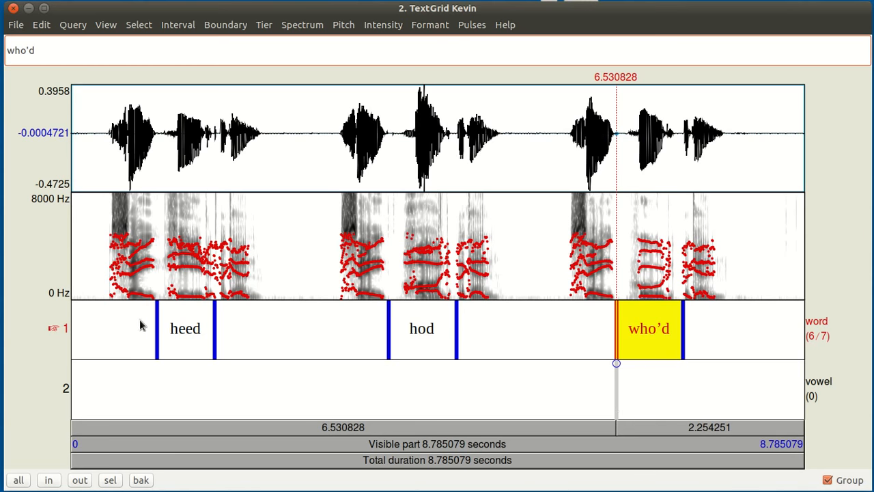
# Select the labelled intervals heed, hod and who'd in turn to check their extents
pyautogui.click(184, 347)
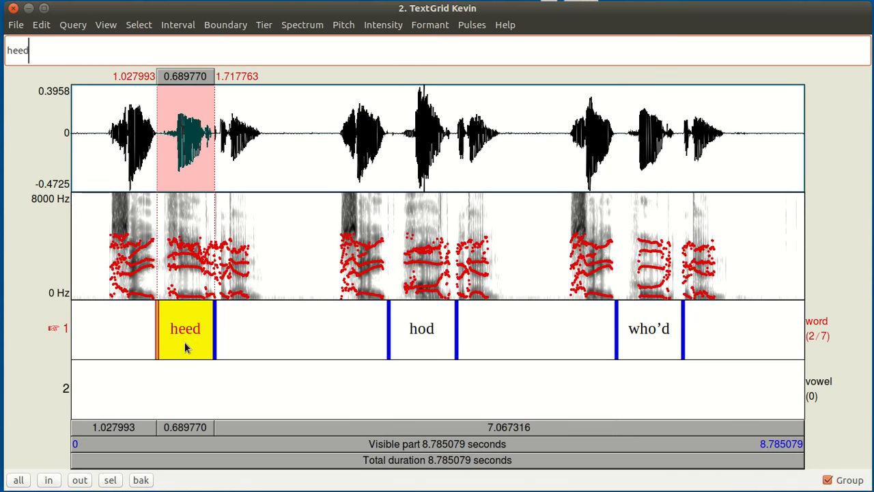
pyautogui.click(422, 335)
pyautogui.click(647, 332)
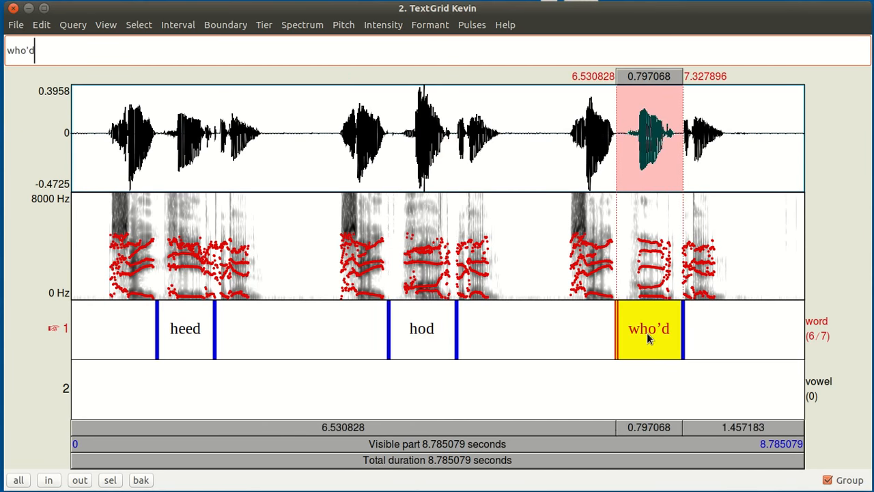
# Select the heed interval on the word tier and zoom the view to it
pyautogui.click(177, 338)
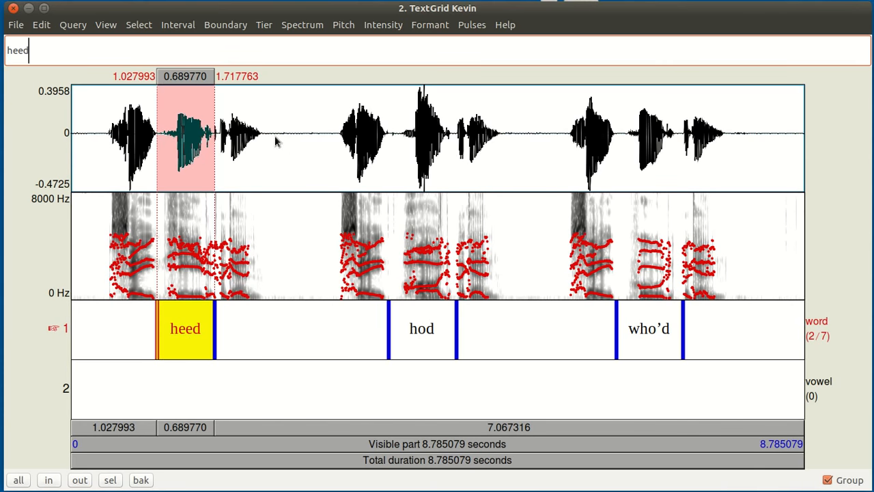
pyautogui.click(186, 348)
pyautogui.click(104, 26)
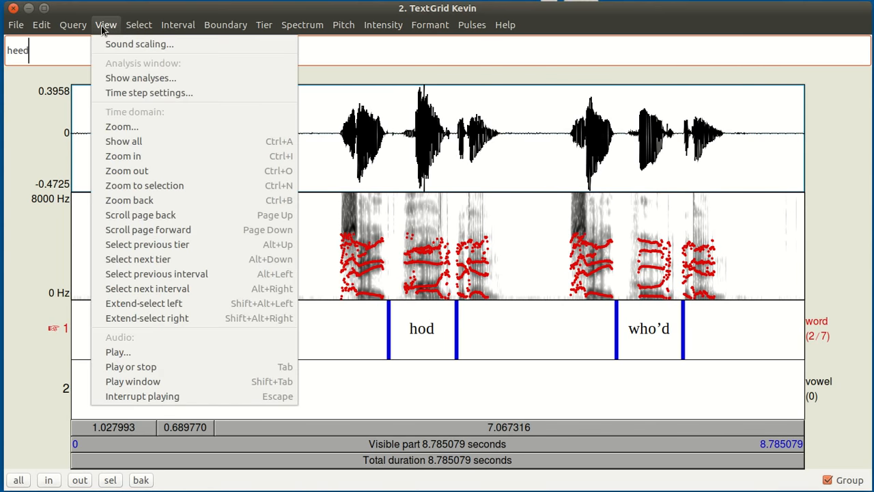
pyautogui.click(174, 185)
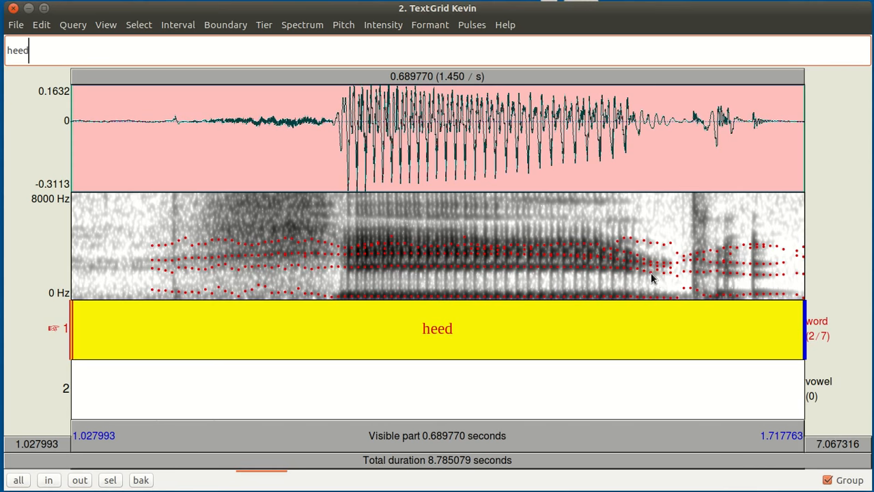
# Place the cursor in the steady middle of heed's vowel, at about 1.413 s, and make the vowel tier active
pyautogui.click(482, 268)
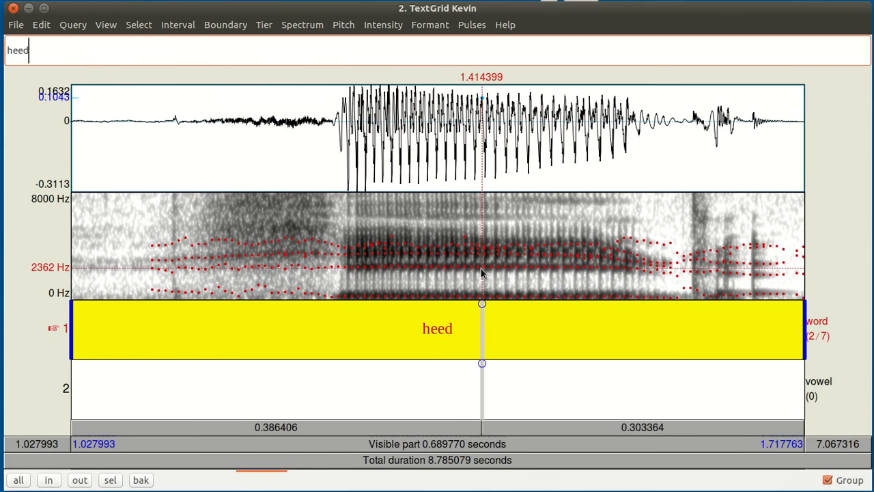
pyautogui.hotkey('ctrl', 'o')
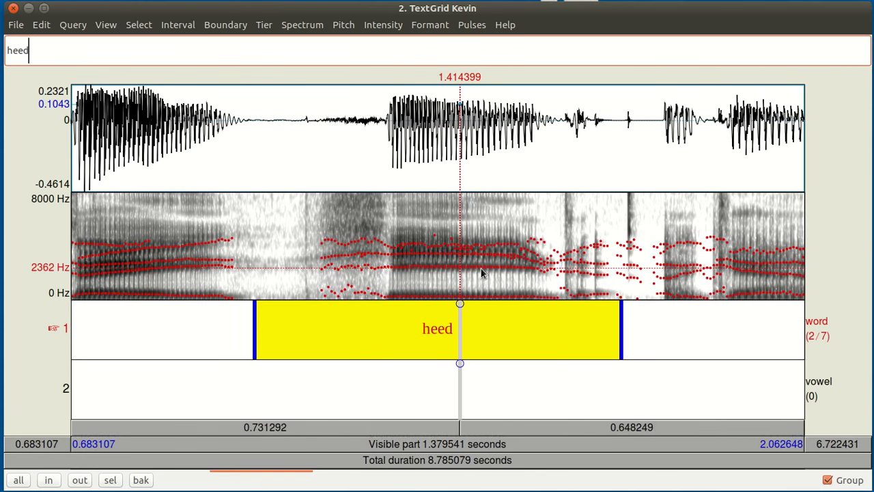
pyautogui.click(481, 270)
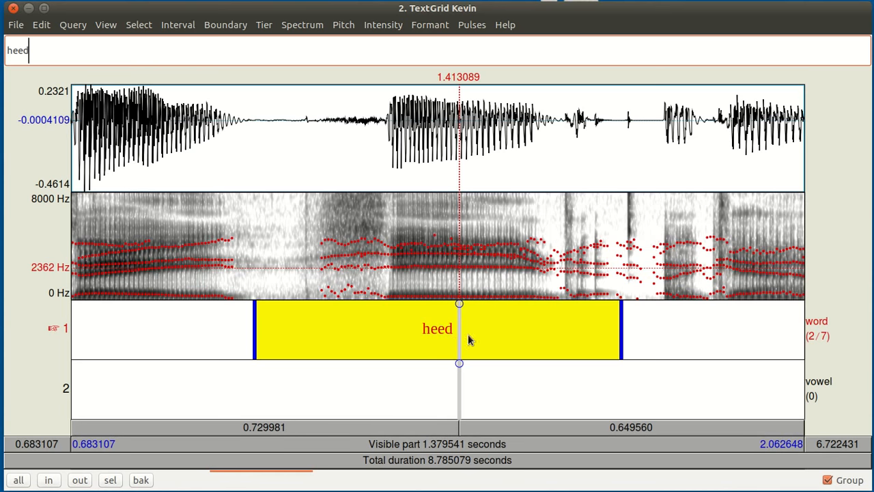
pyautogui.click(459, 409)
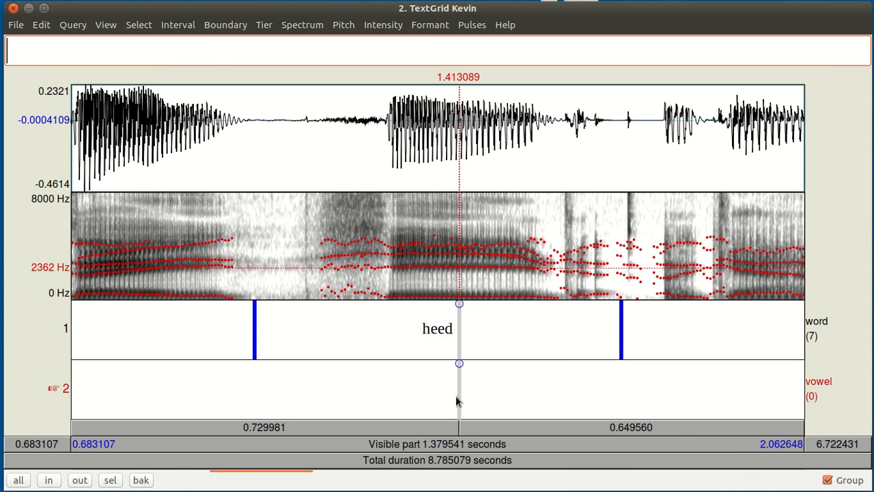
# Add a point at the cursor on the vowel tier, within the word heed
pyautogui.press('Return')
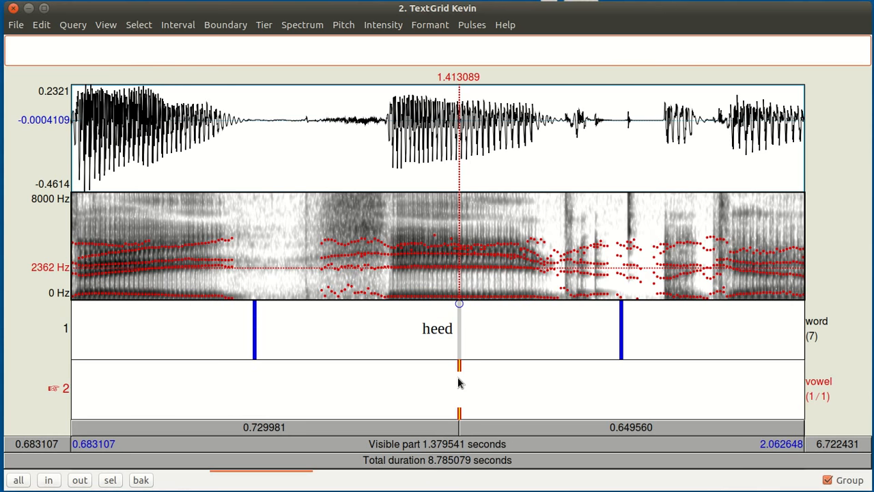
pyautogui.hotkey('ctrl', 'z')
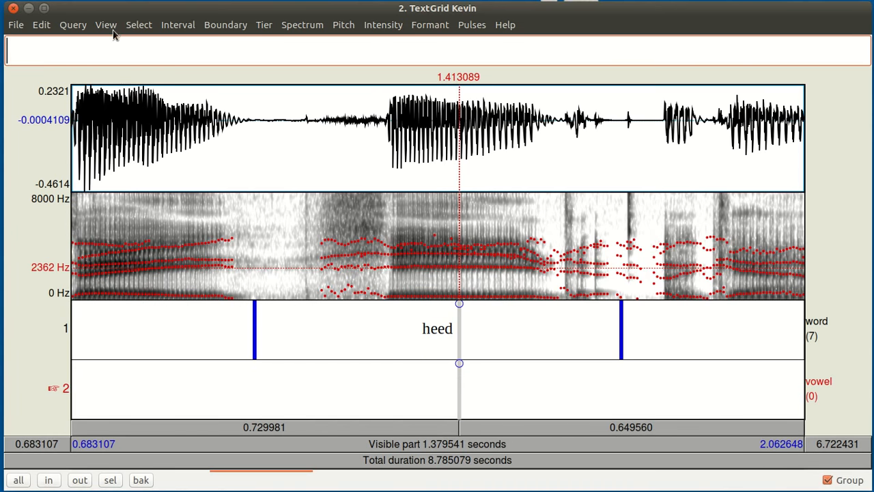
pyautogui.click(176, 26)
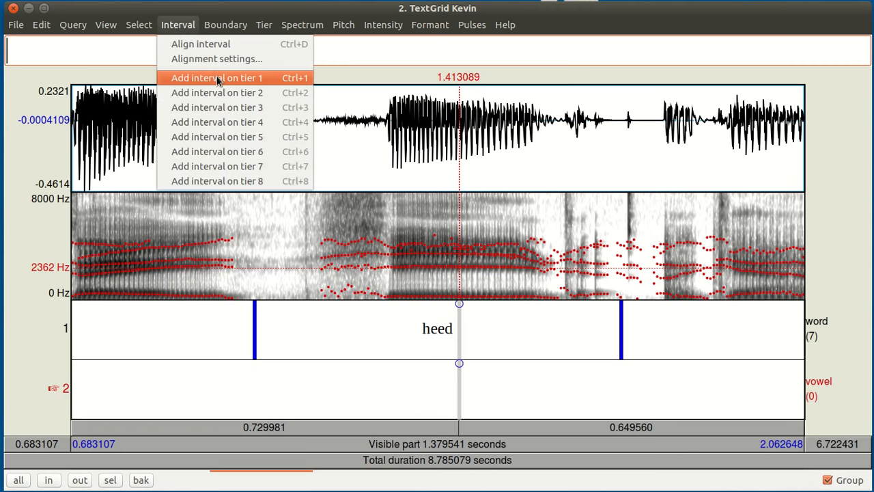
pyautogui.click(167, 27)
pyautogui.press('Return')
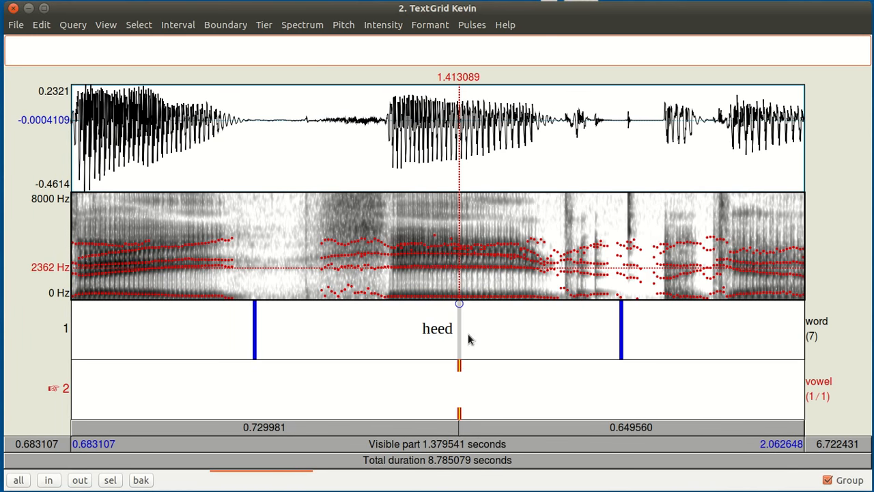
# List the formant frequencies at the vowel point in heed, and move the results window over the editor
pyautogui.click(430, 25)
pyautogui.click(462, 109)
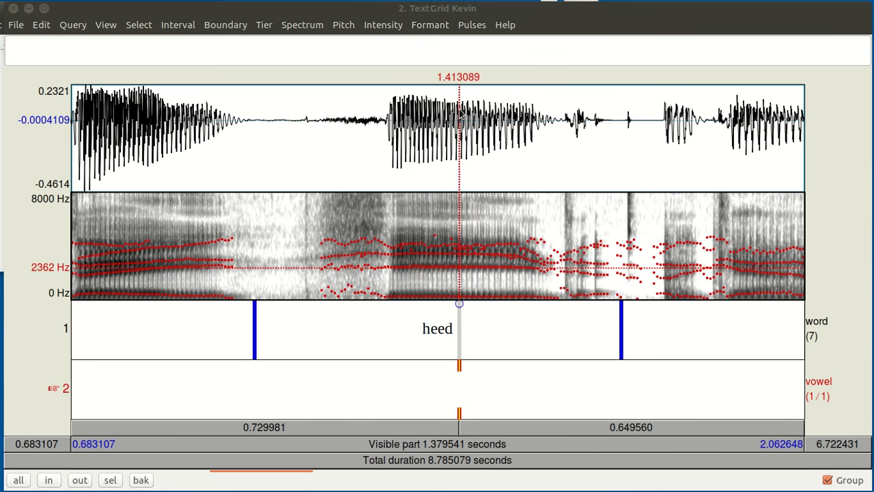
pyautogui.moveTo(303, 75); pyautogui.dragTo(339, 96)
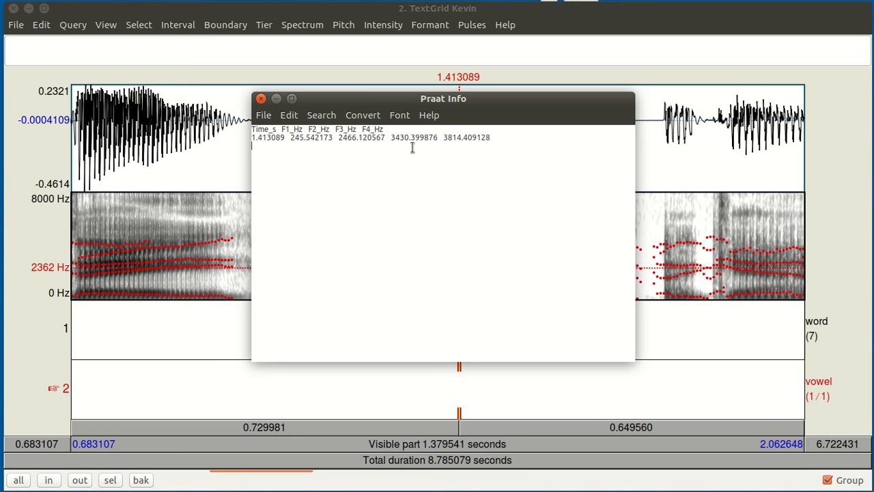
# Close the formant results, select the hod interval on the word tier and zoom the view to it
pyautogui.click(261, 99)
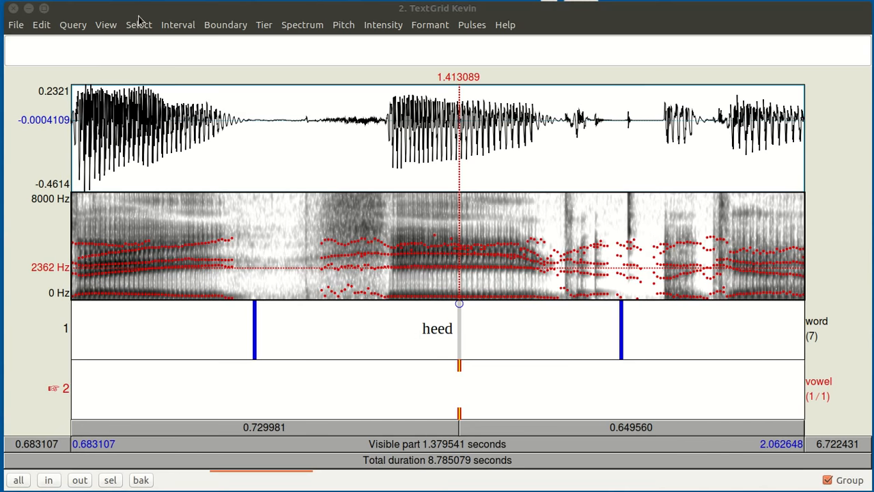
pyautogui.click(108, 28)
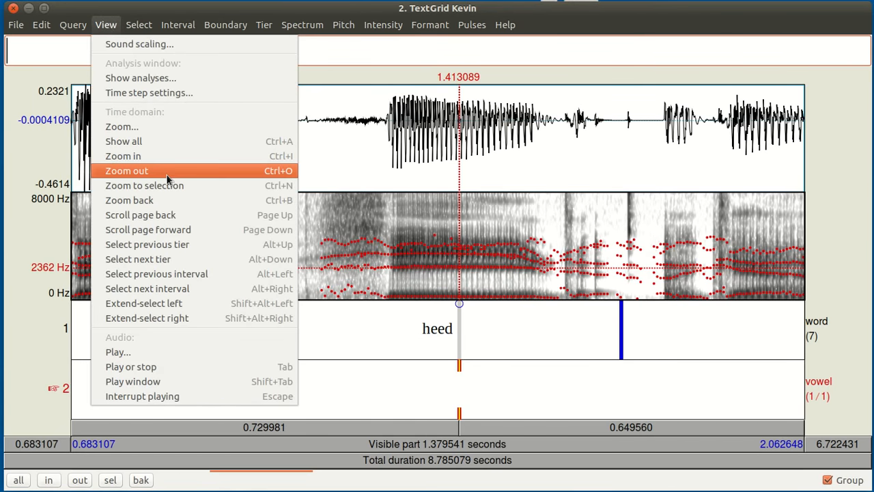
pyautogui.click(169, 172)
pyautogui.hotkey('ctrl', 'o')
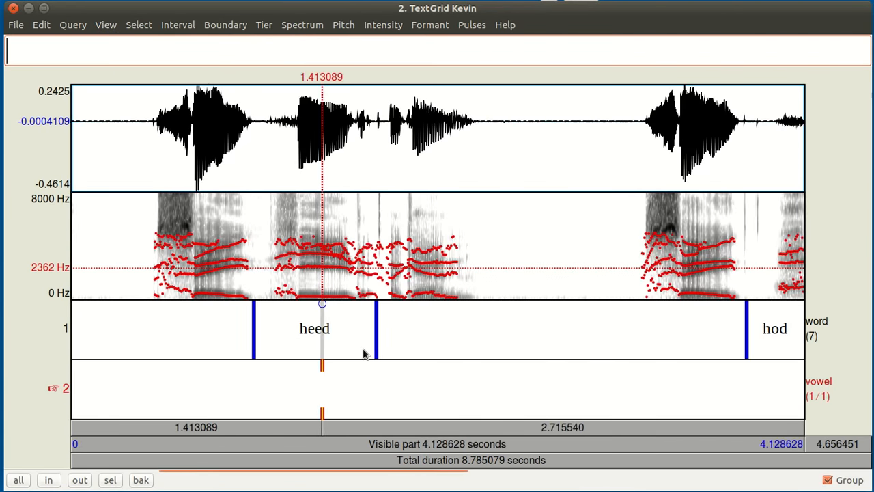
pyautogui.hotkey('ctrl', 'o')
pyautogui.click(542, 324)
pyautogui.hotkey('ctrl', 'n')
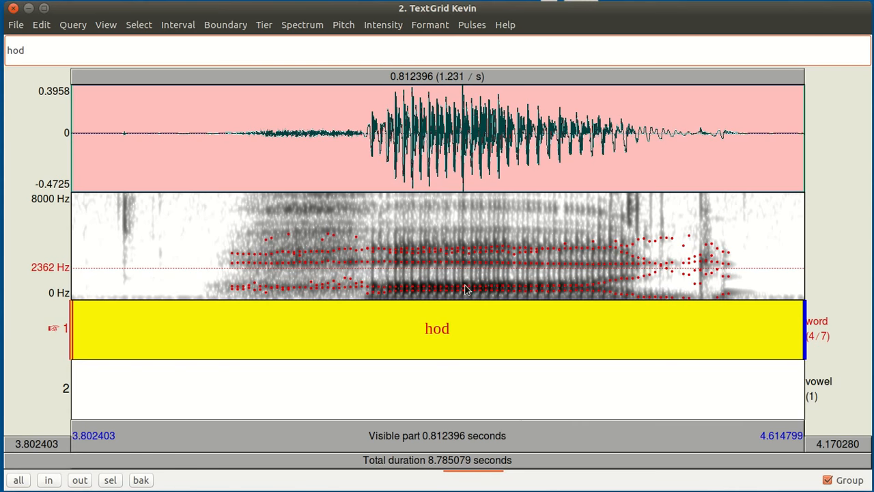
# Add a point on the vowel tier in the steady middle of hod's vowel, at the zero crossing near 4.270 s
pyautogui.click(492, 290)
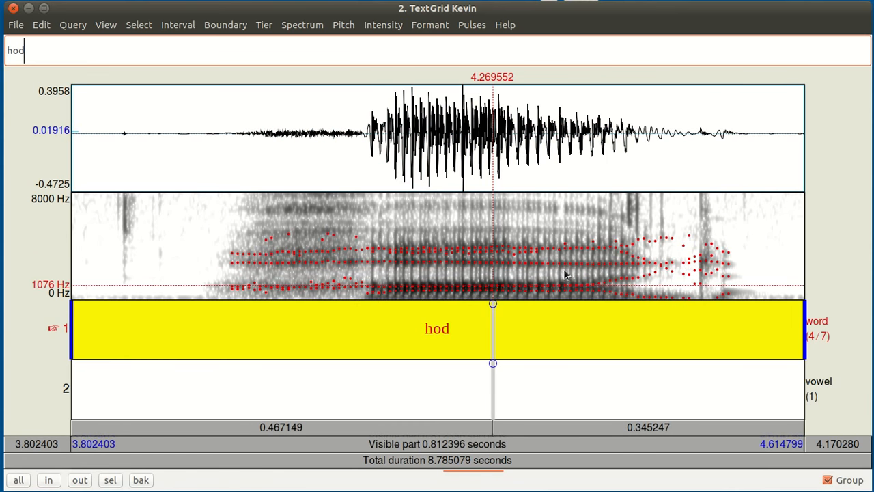
pyautogui.click(488, 289)
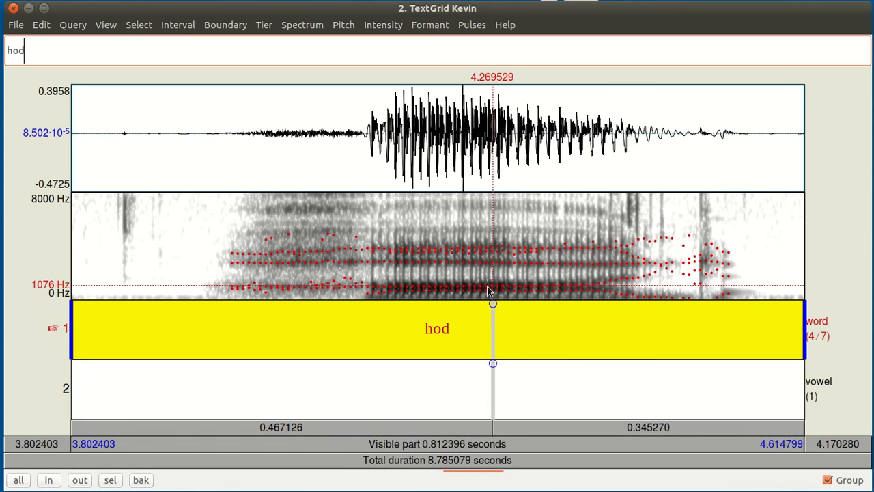
pyautogui.hotkey('ctrl', 'F2')
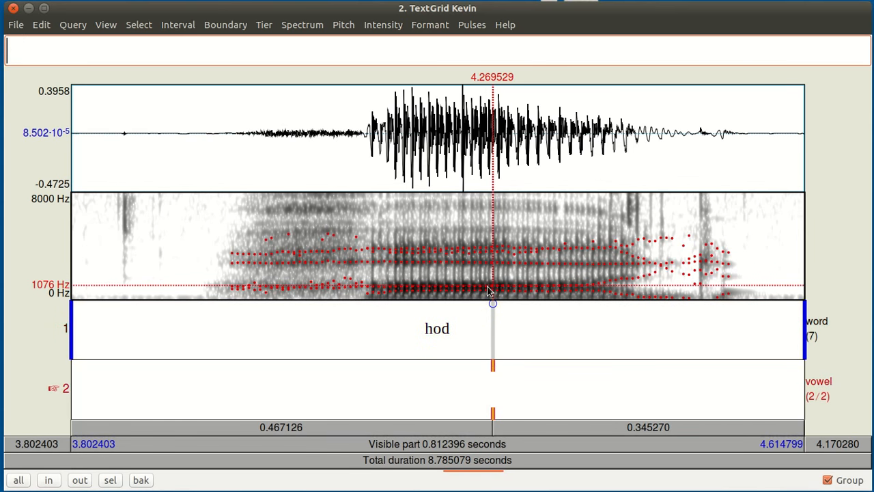
# List the formant frequencies at the vowel point in hod, read them and close the results
pyautogui.click(422, 26)
pyautogui.click(436, 108)
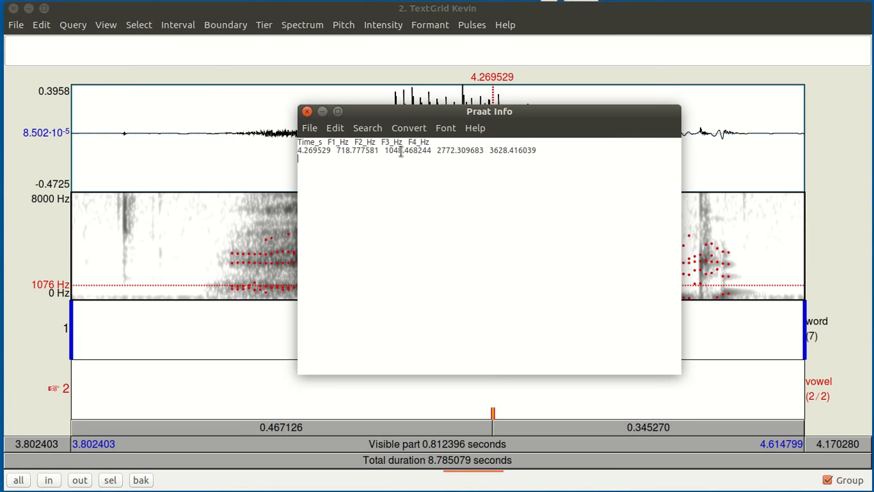
pyautogui.click(306, 112)
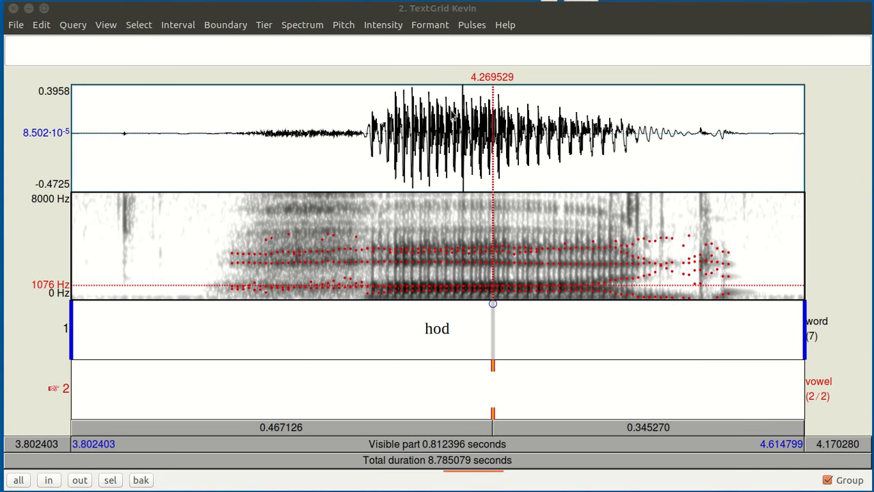
# Select the who'd interval on the word tier and zoom the view to it
pyautogui.click(110, 28)
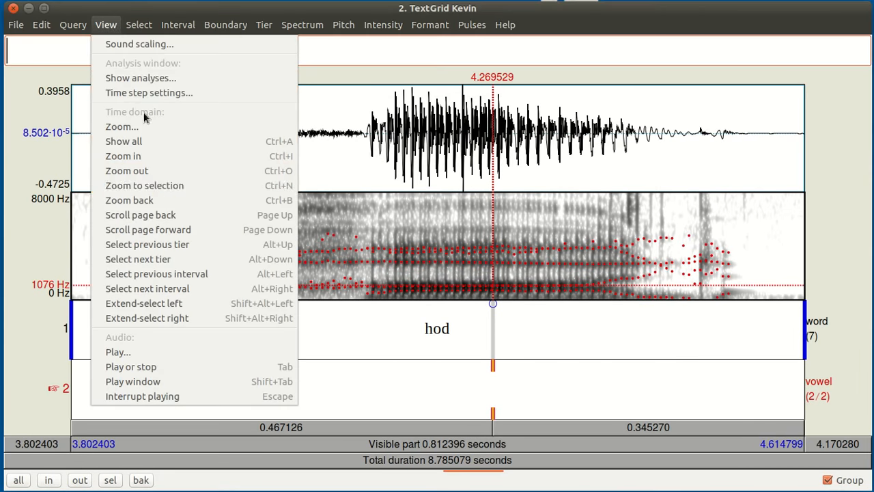
pyautogui.click(182, 176)
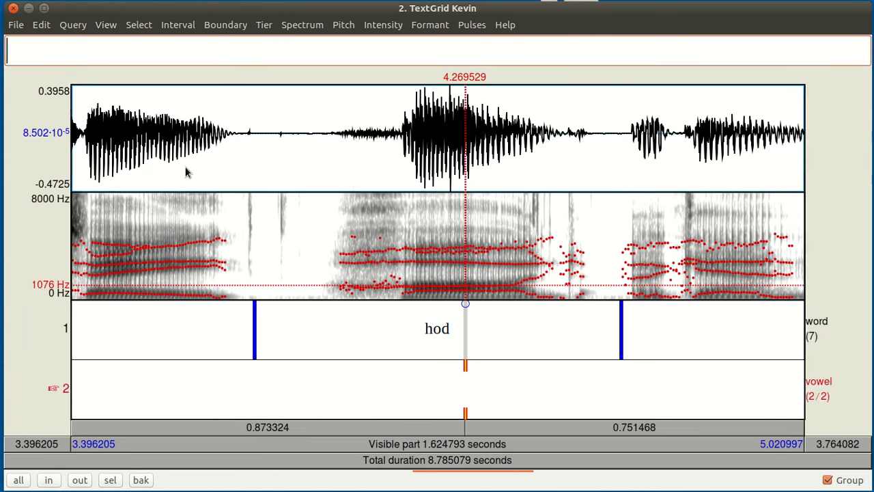
pyautogui.hotkey('ctrl', 'o')
pyautogui.hotkey('ctrl', 'o')
pyautogui.hotkey('ctrl', 'o')
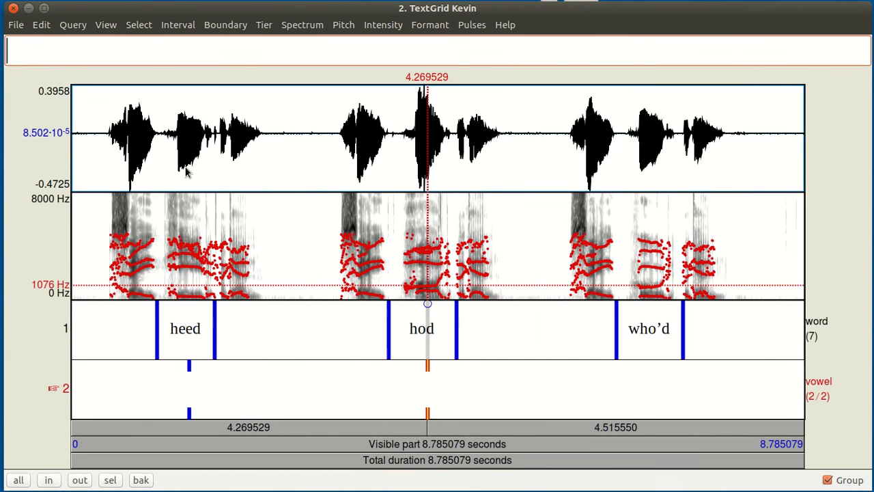
pyautogui.click(633, 349)
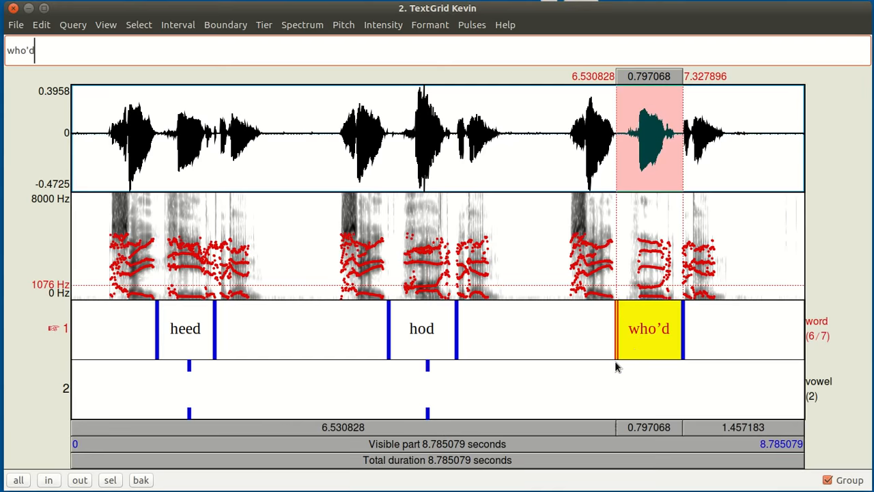
pyautogui.hotkey('ctrl', 'n')
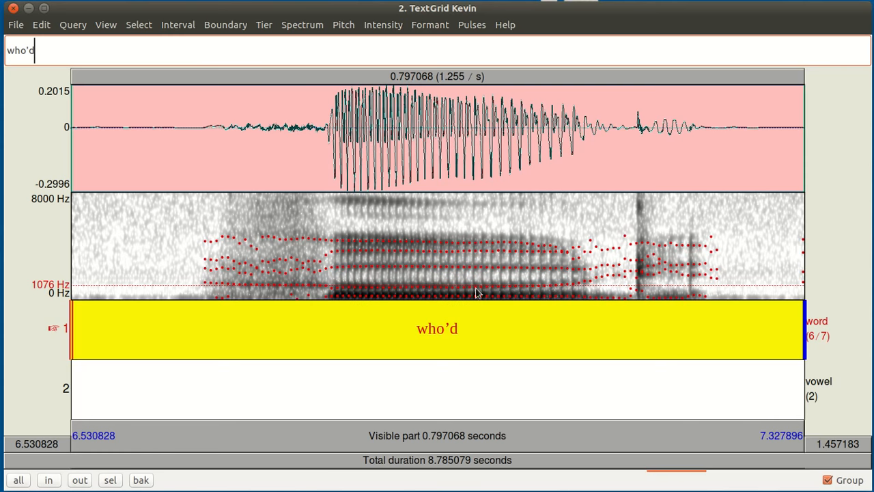
# Add a point on the vowel tier in the steady middle of who'd's vowel, at the zero crossing near 6.936 s
pyautogui.click(443, 288)
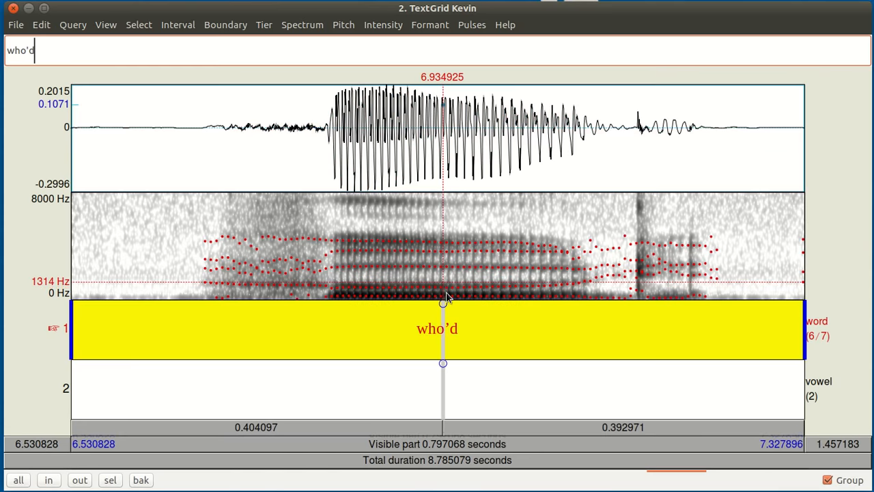
pyautogui.click(443, 295)
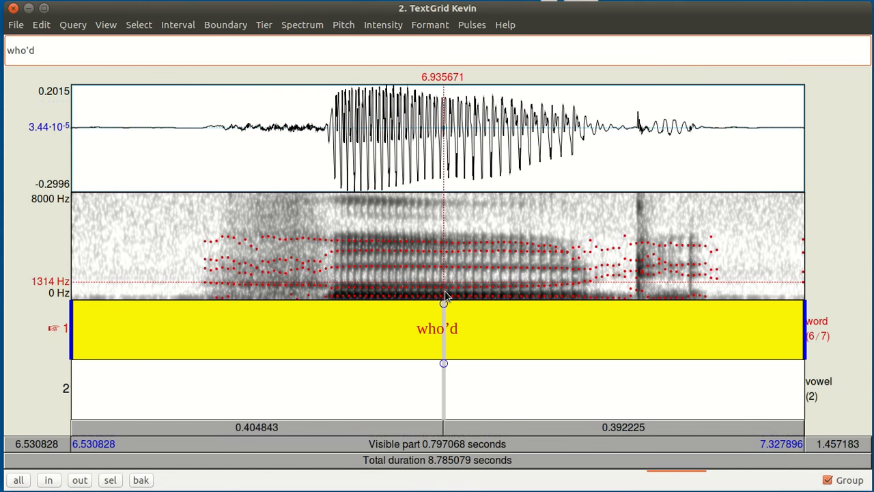
pyautogui.hotkey('alt', 'Down')
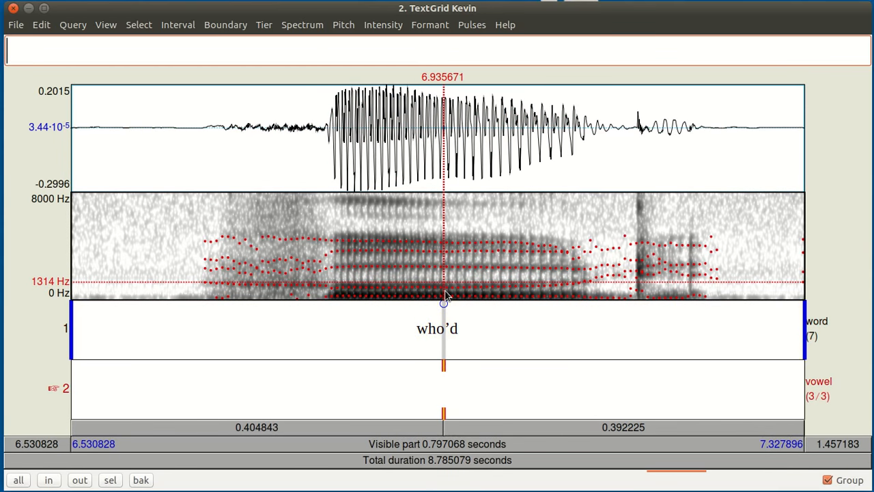
# List the formant frequencies at the vowel point in who'd, read them and close the results
pyautogui.click(426, 25)
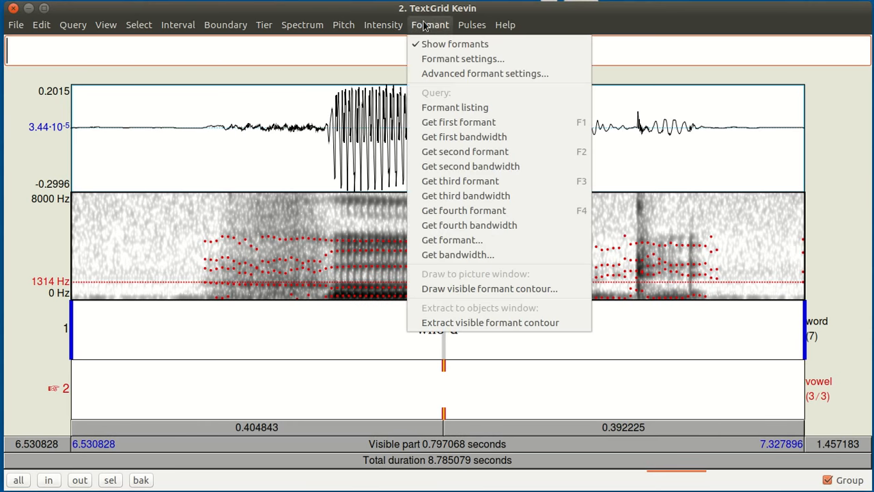
pyautogui.click(477, 107)
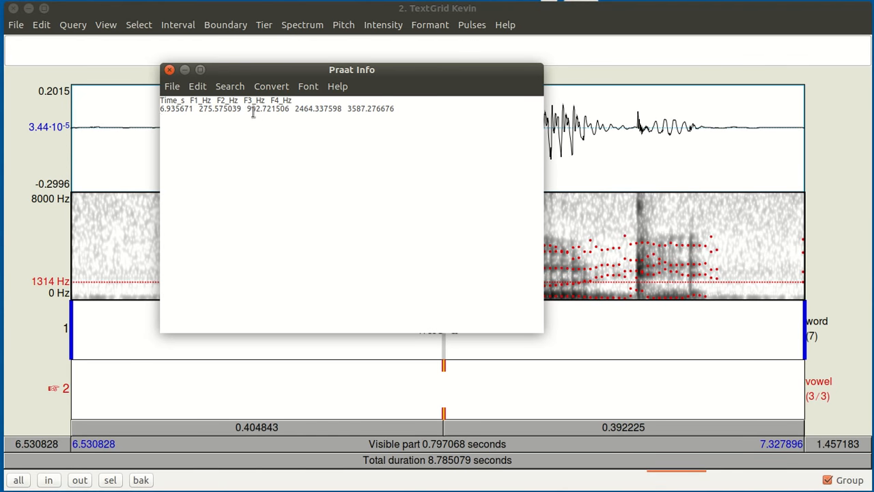
pyautogui.click(170, 70)
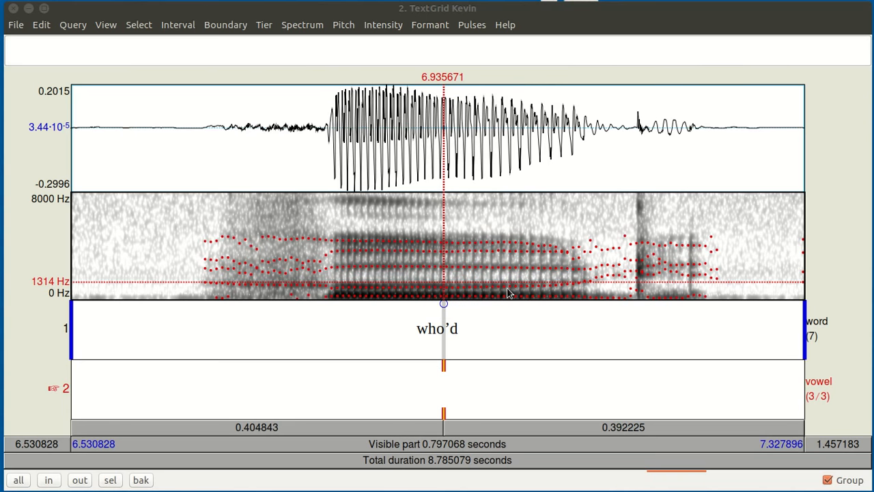
# Show the whole recording and check the heed, hod and who'd intervals and their points on the vowel tier
pyautogui.click(106, 24)
pyautogui.click(178, 196)
pyautogui.click(106, 24)
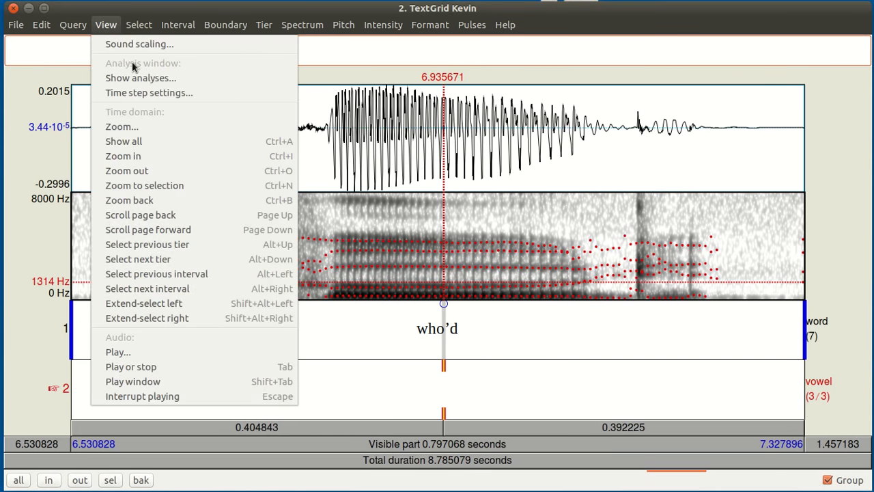
pyautogui.click(155, 138)
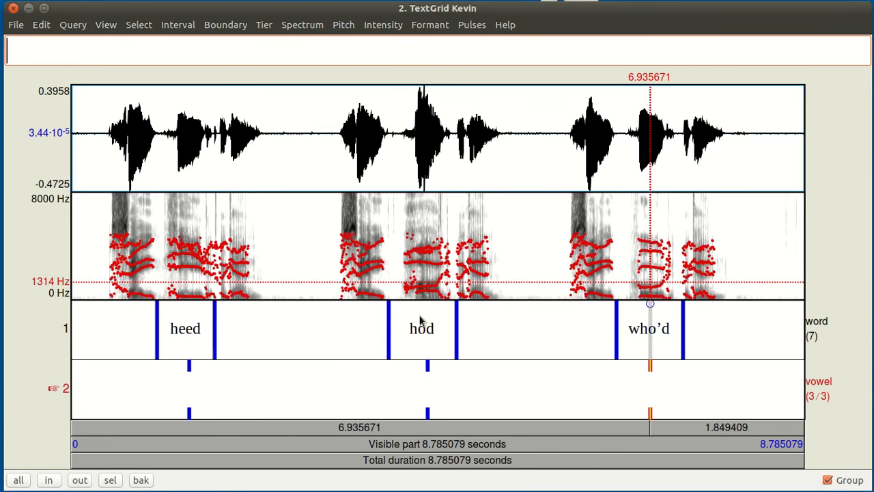
pyautogui.click(190, 319)
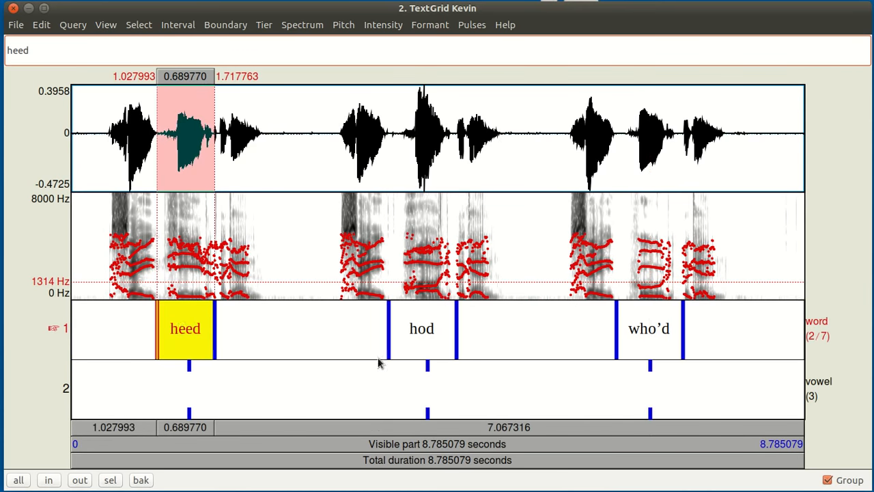
pyautogui.click(423, 342)
pyautogui.click(667, 348)
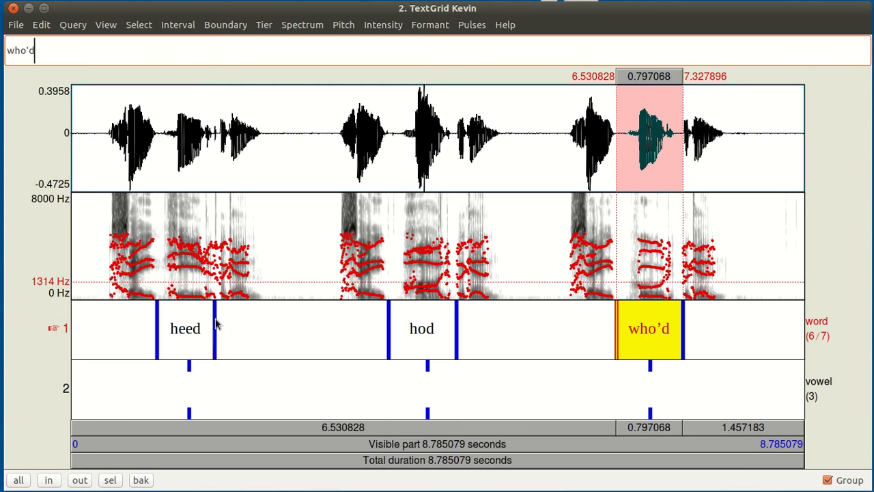
pyautogui.click(192, 346)
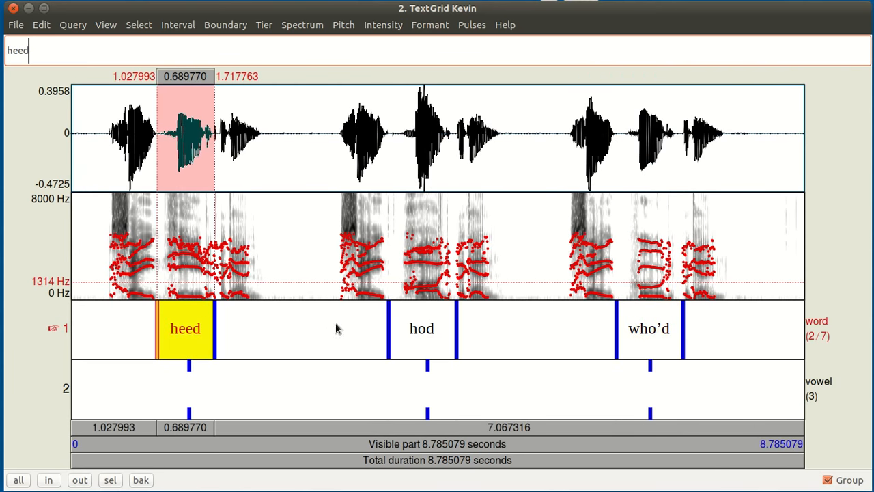
pyautogui.click(190, 369)
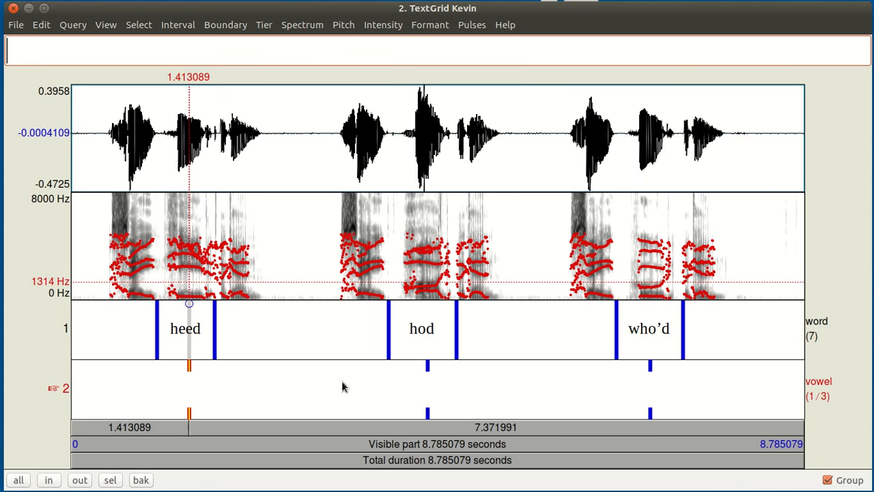
pyautogui.click(428, 367)
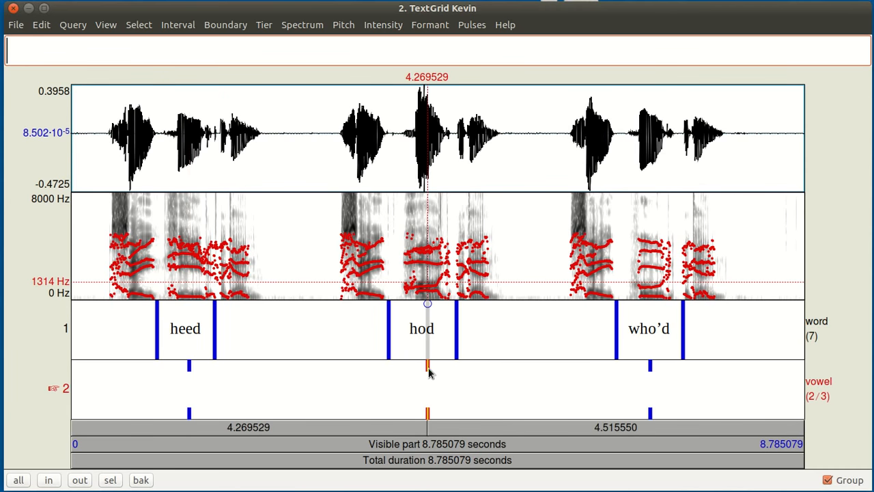
pyautogui.click(651, 367)
# Save the TextGrid as a text file under its proposed name in the lin500-Fall2017 folder of Documents, and close the editor
pyautogui.click(15, 25)
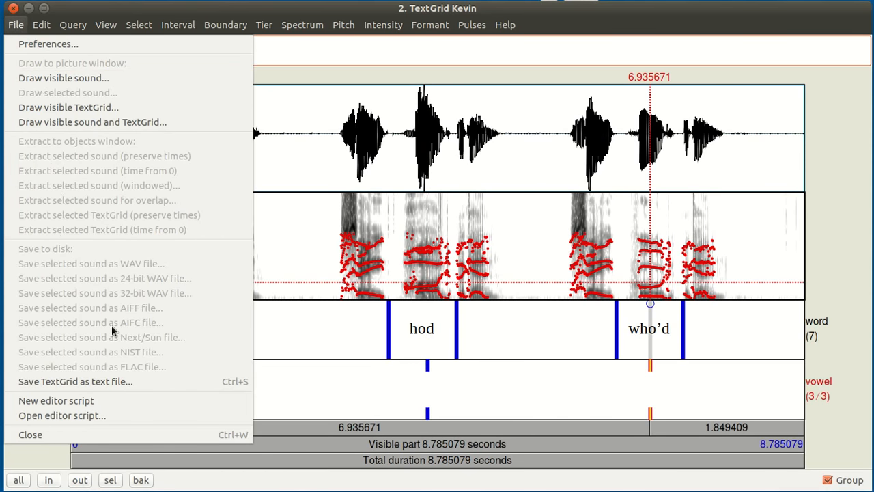
pyautogui.click(114, 377)
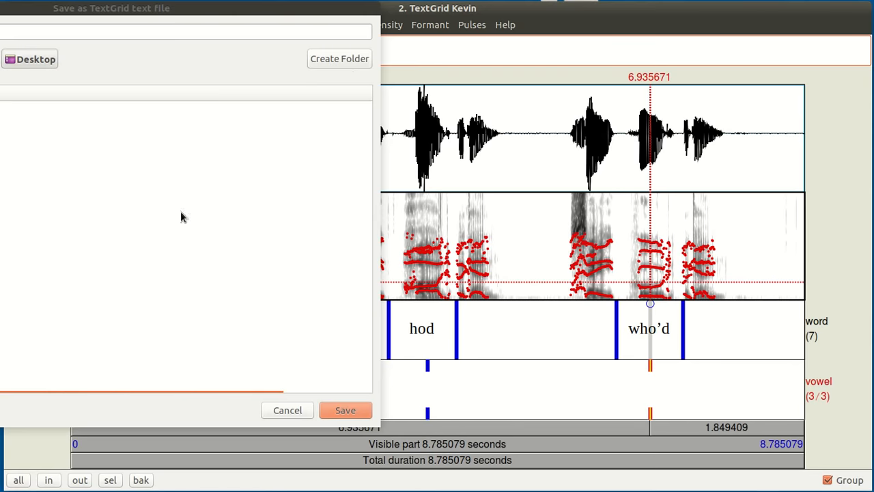
pyautogui.moveTo(0, 10); pyautogui.dragTo(275, 27)
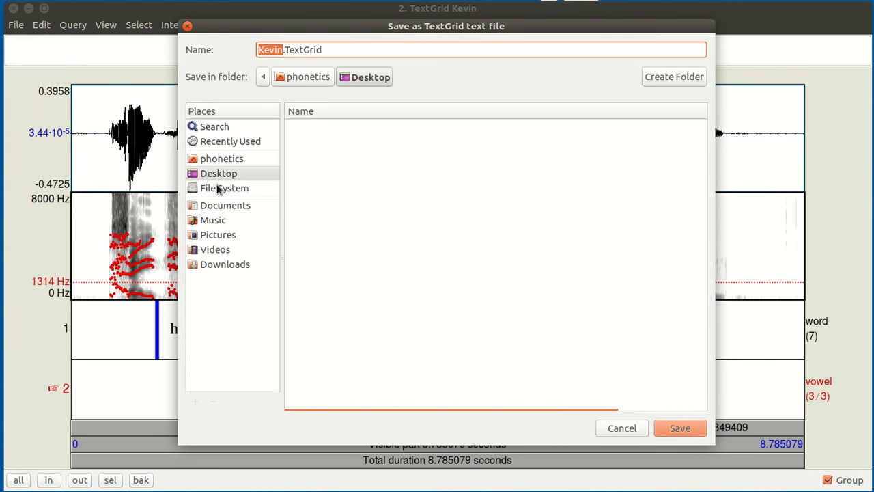
pyautogui.click(207, 205)
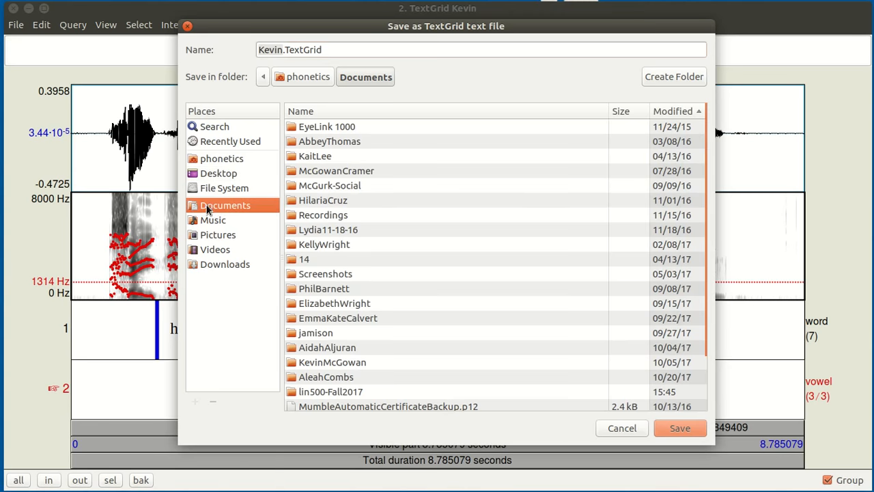
pyautogui.scroll(-2, 330, 268)
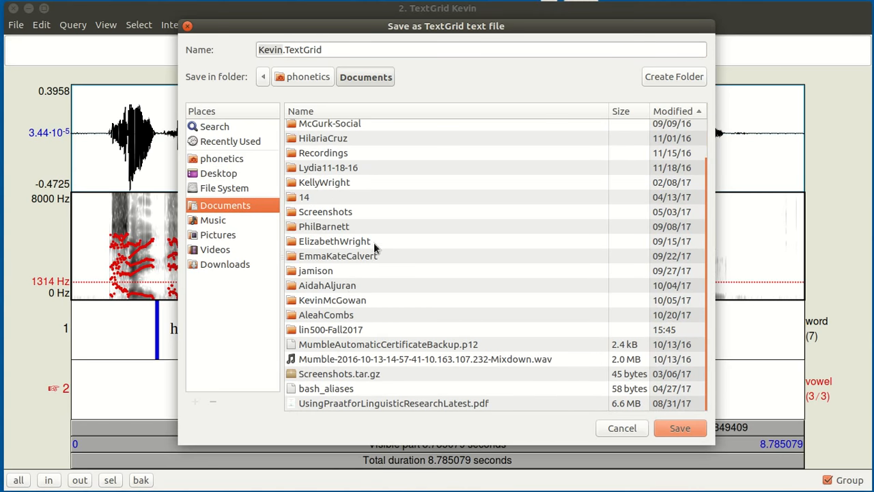
pyautogui.scroll(2, 338, 228)
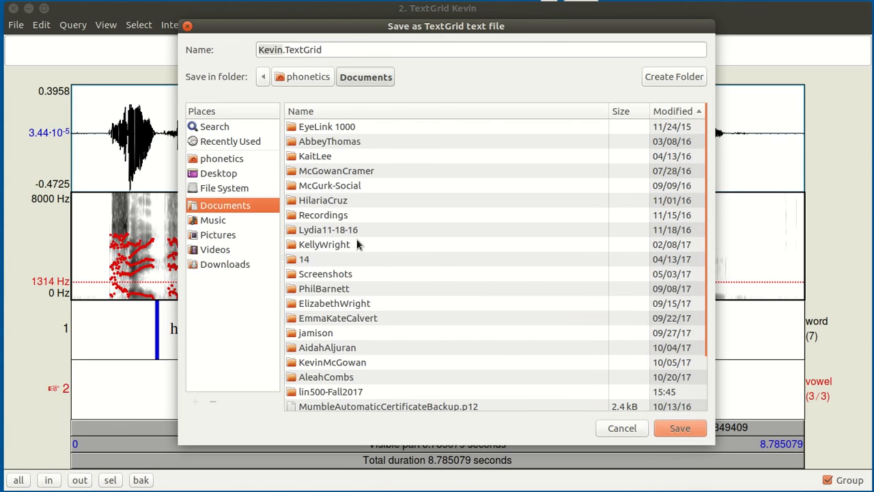
pyautogui.scroll(-2, 356, 243)
pyautogui.click(322, 317)
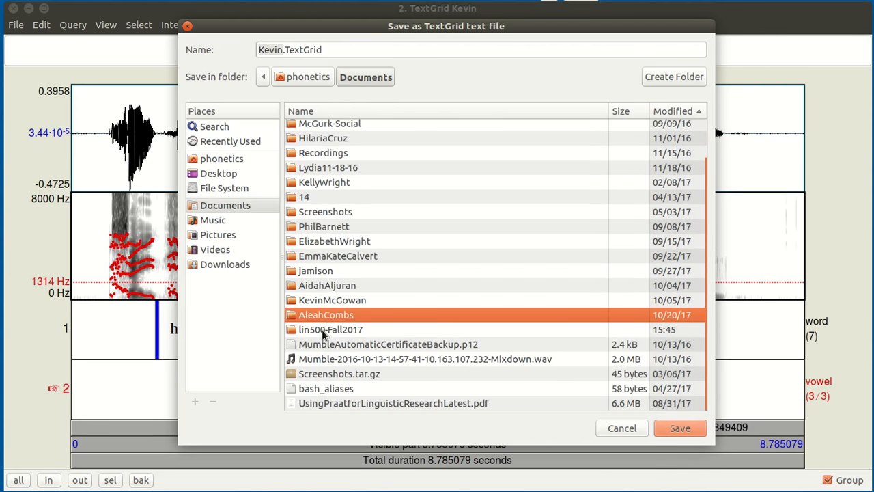
pyautogui.doubleClick(323, 330)
pyautogui.scroll(-1, 334, 192)
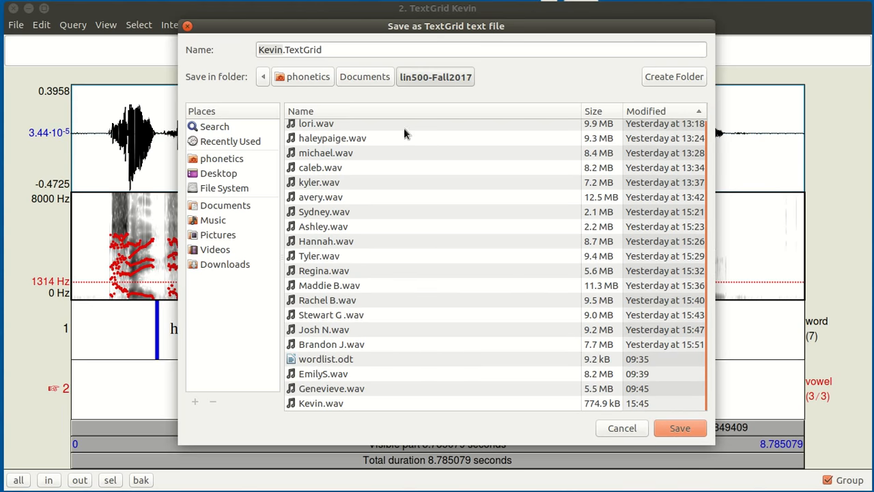
pyautogui.click(673, 432)
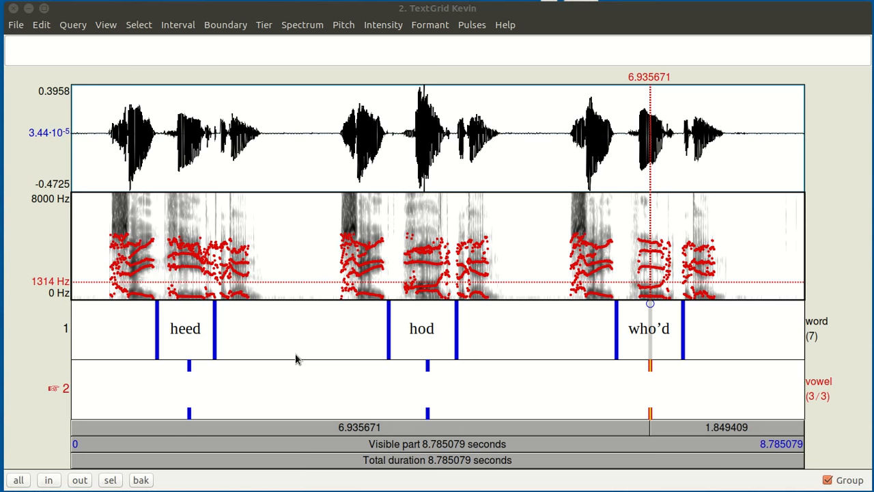
pyautogui.click(13, 8)
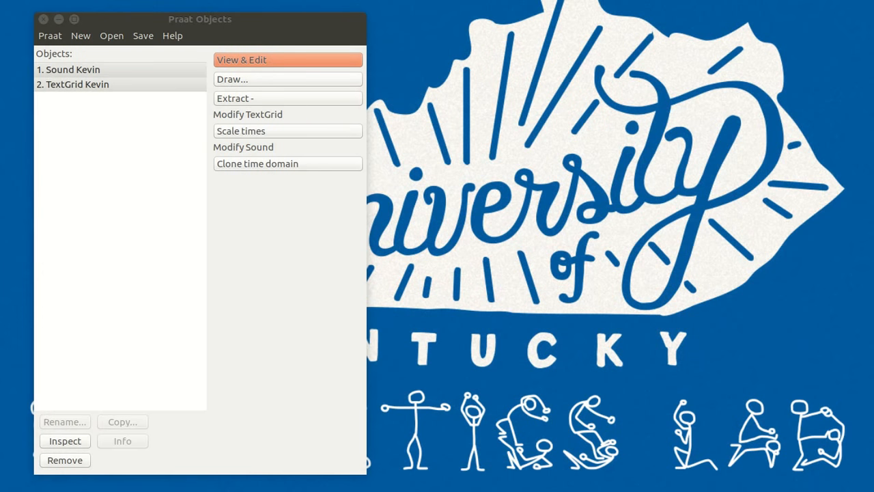